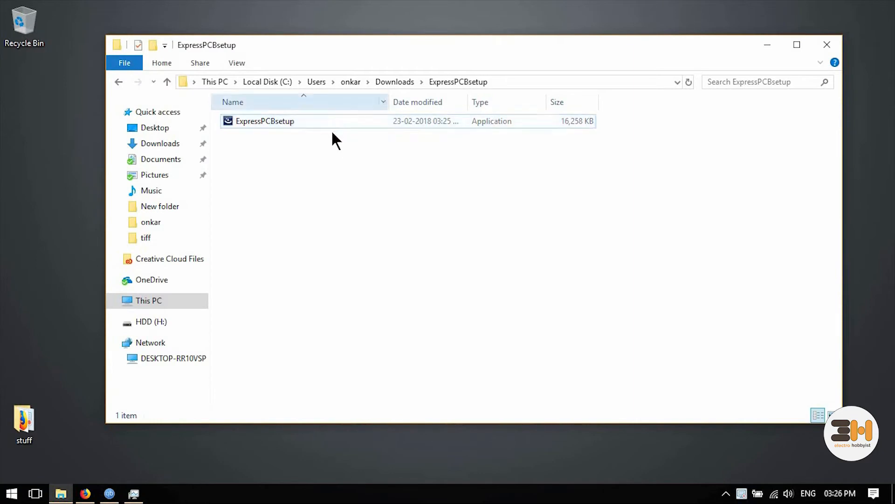
Run the ExpressPCBsetup installer and proceed through its opening pages to the destination folder choice.
{"action": "left_click", "coordinate": [290, 121]}
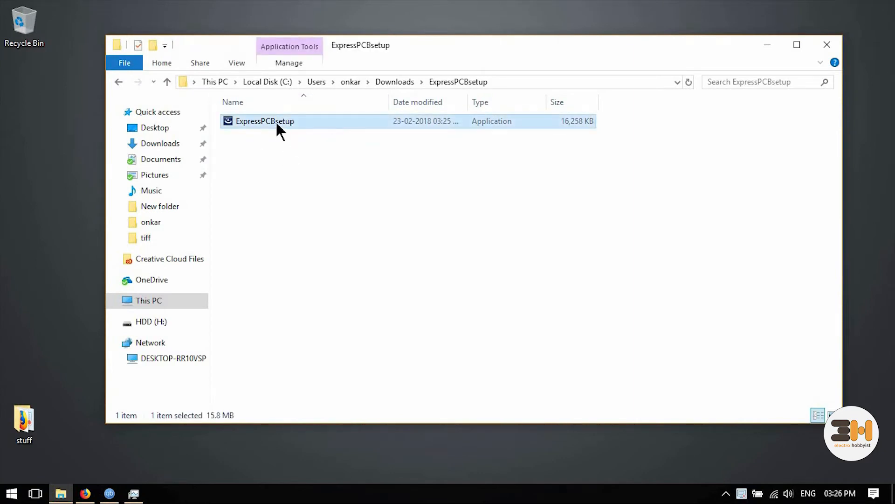
{"action": "double_click", "coordinate": [275, 121]}
{"action": "left_click", "coordinate": [478, 258]}
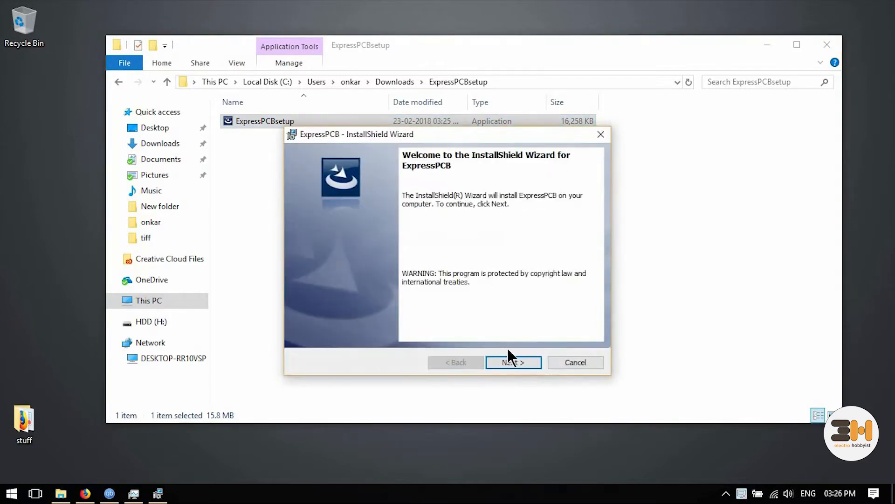
{"action": "left_click", "coordinate": [510, 362]}
{"action": "left_click", "coordinate": [320, 315]}
{"action": "left_click", "coordinate": [499, 361]}
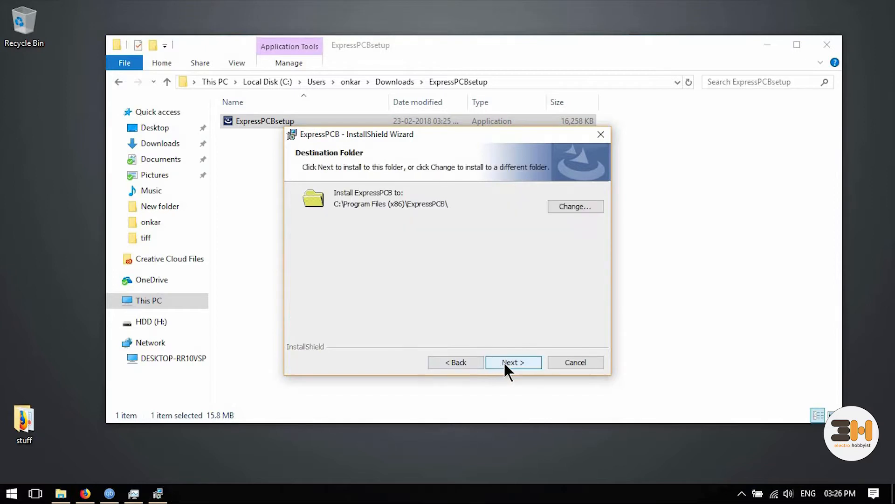
Install ExpressPCB into the default C:\Program Files (x86)\ExpressPCB\ folder, finish the wizard and close the file window.
{"action": "left_click", "coordinate": [506, 363]}
{"action": "left_click", "coordinate": [506, 363]}
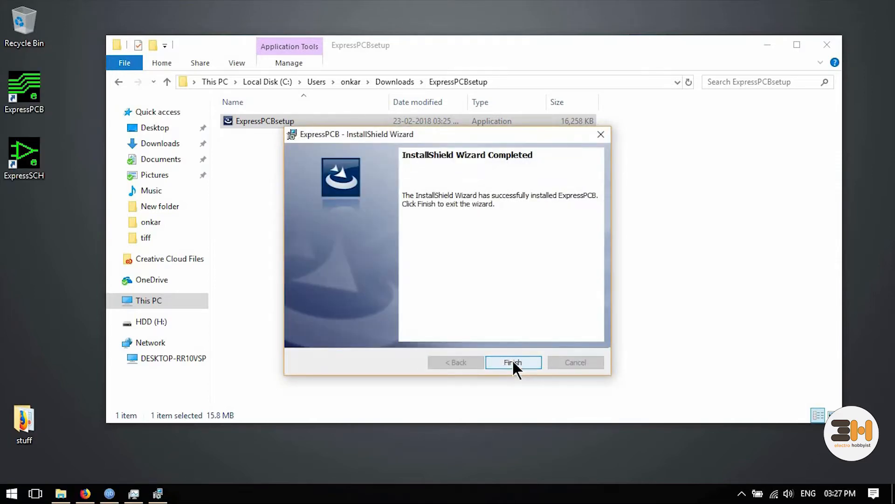
{"action": "left_click", "coordinate": [513, 362]}
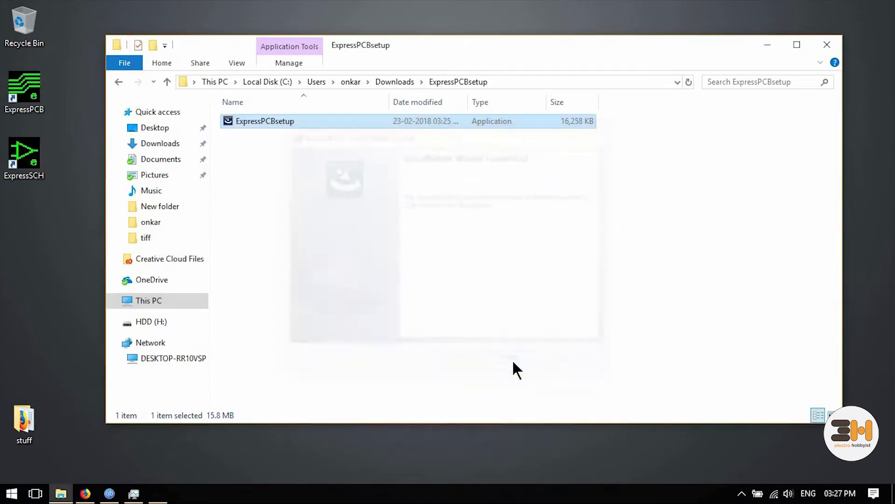
{"action": "left_click", "coordinate": [828, 48]}
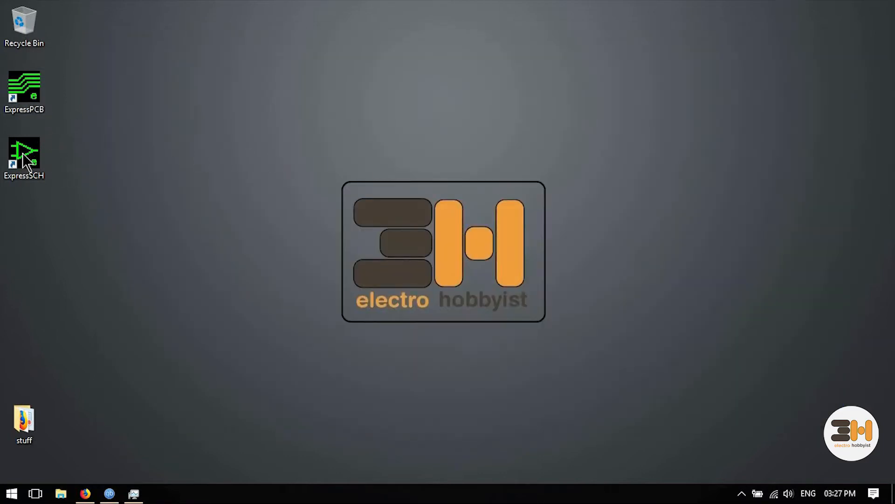
Open ExpressSCH from the desktop and move its window slightly higher on the screen.
{"action": "left_click", "coordinate": [22, 85]}
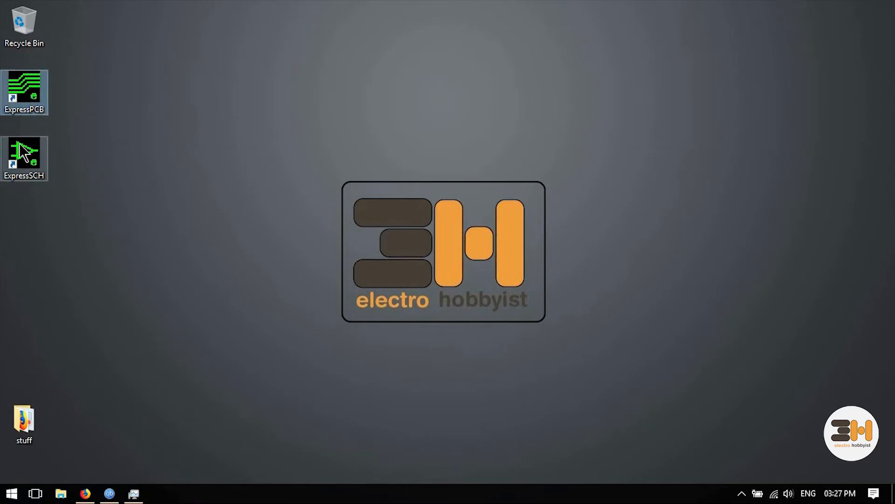
{"action": "double_click", "coordinate": [17, 162]}
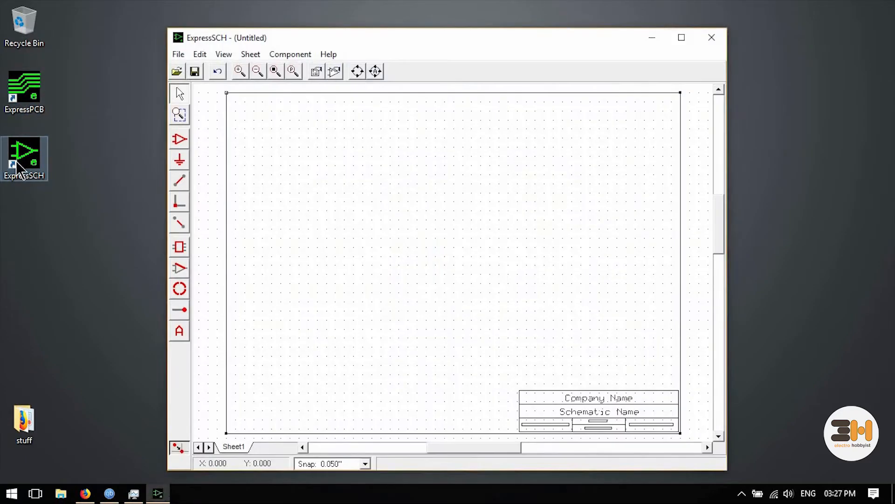
{"action": "left_click", "coordinate": [443, 317]}
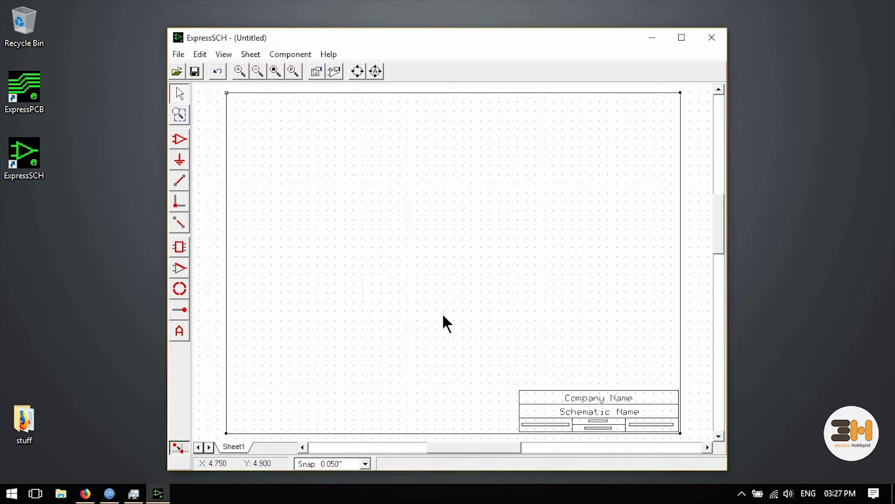
{"action": "left_click_drag", "start_coordinate": [440, 35], "coordinate": [442, 20]}
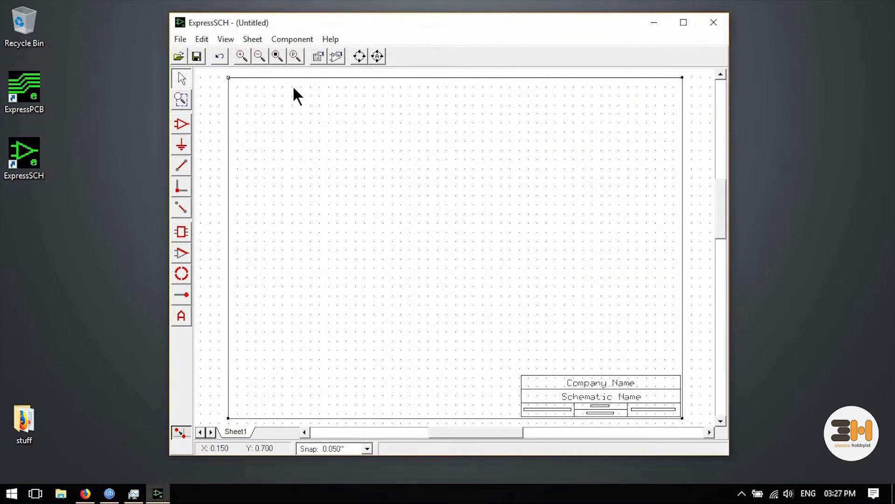
Browse the library components in the schematic's component and symbol manager, and close ExpressSCH.
{"action": "left_click", "coordinate": [337, 57]}
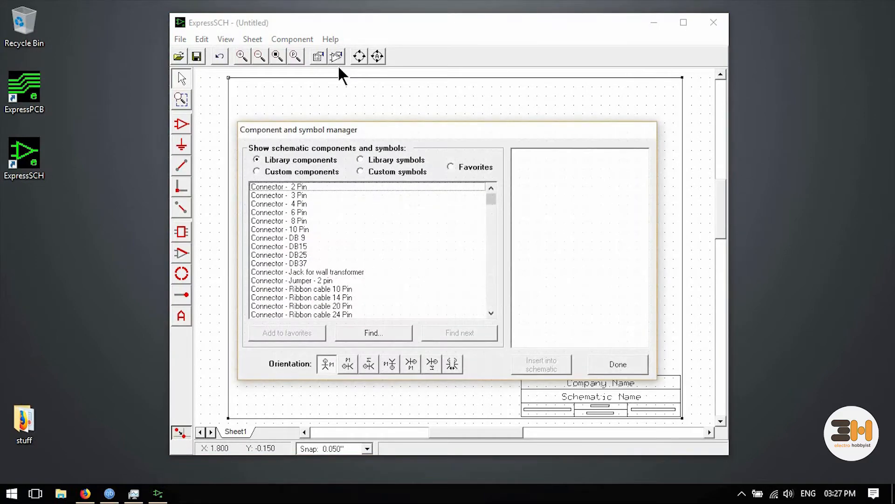
{"action": "scroll", "coordinate": [293, 262], "scroll_direction": "down", "scroll_amount": 1}
{"action": "scroll", "coordinate": [294, 265], "scroll_direction": "down", "scroll_amount": 20}
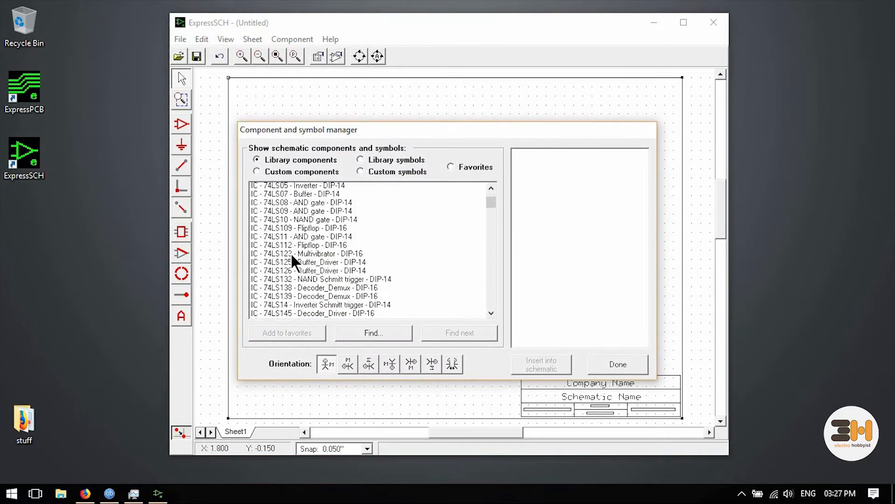
{"action": "scroll", "coordinate": [298, 278], "scroll_direction": "up", "scroll_amount": 3}
{"action": "left_click", "coordinate": [618, 364]}
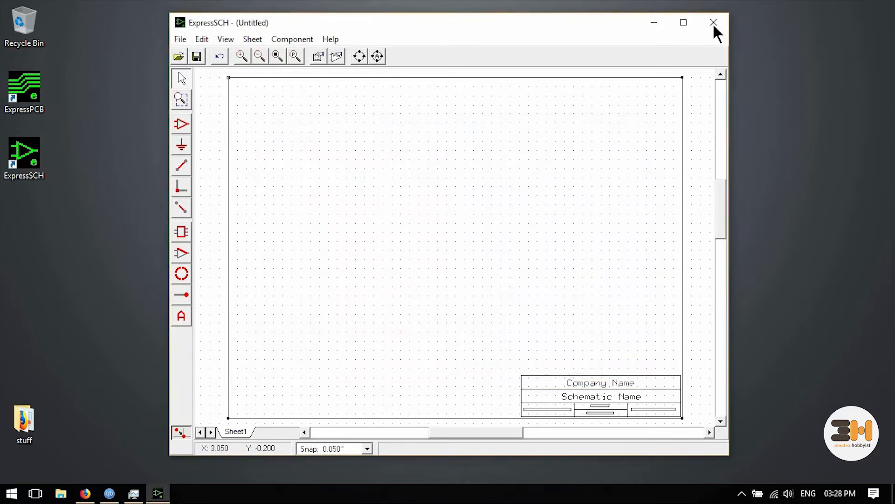
{"action": "left_click", "coordinate": [713, 23]}
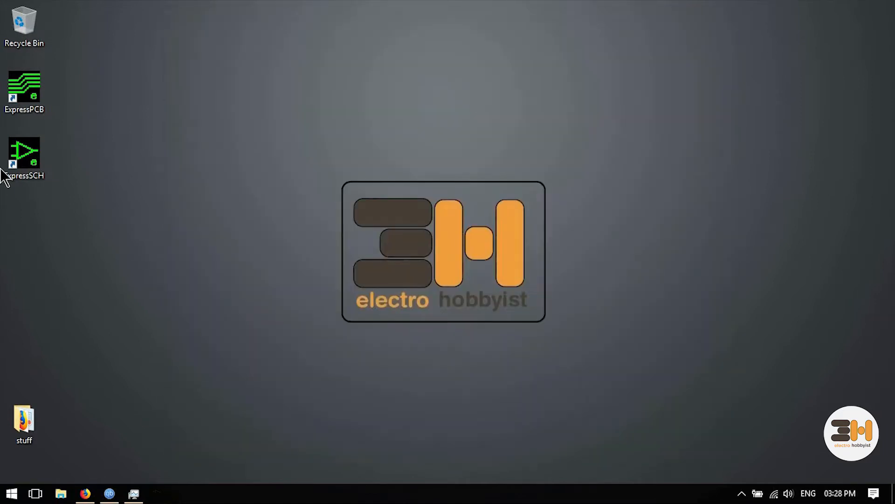
Open ExpressPCB from the desktop, dismiss its startup message and maximize the window.
{"action": "left_click", "coordinate": [24, 111]}
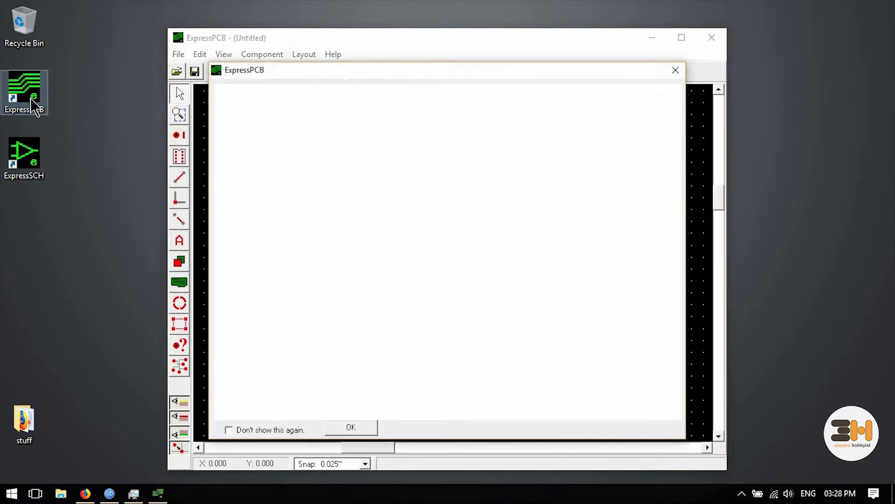
{"action": "left_click", "coordinate": [351, 427]}
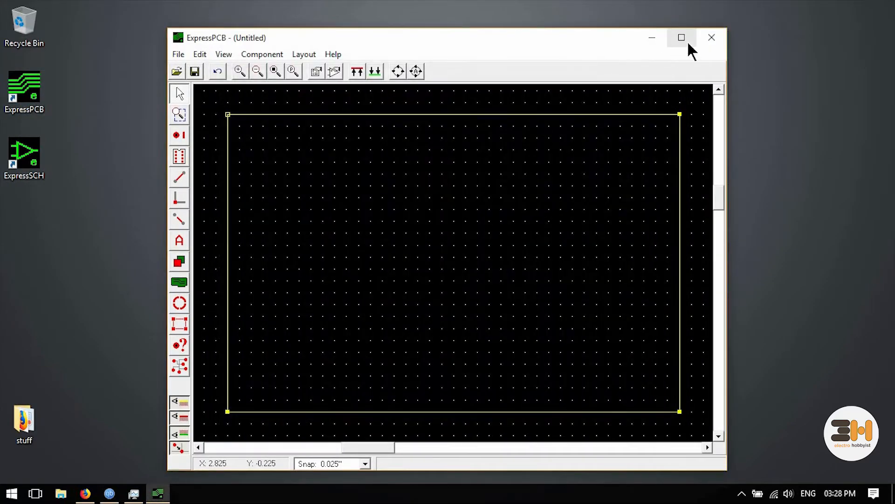
{"action": "left_click", "coordinate": [681, 38]}
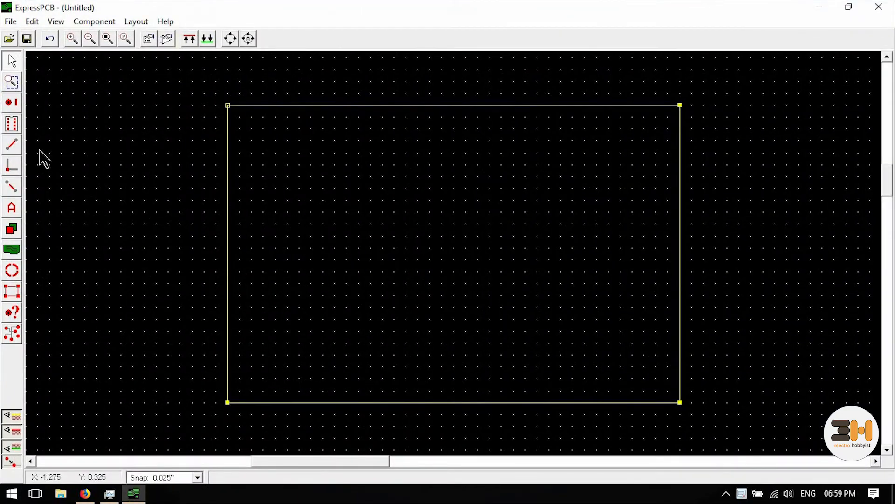
Activate component placement and look through the list of available library components without choosing one.
{"action": "left_click", "coordinate": [14, 131]}
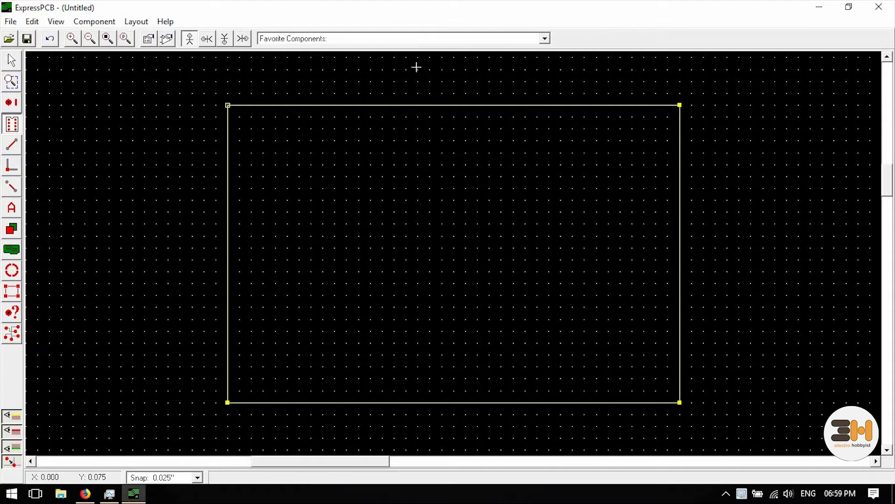
{"action": "left_click", "coordinate": [544, 38]}
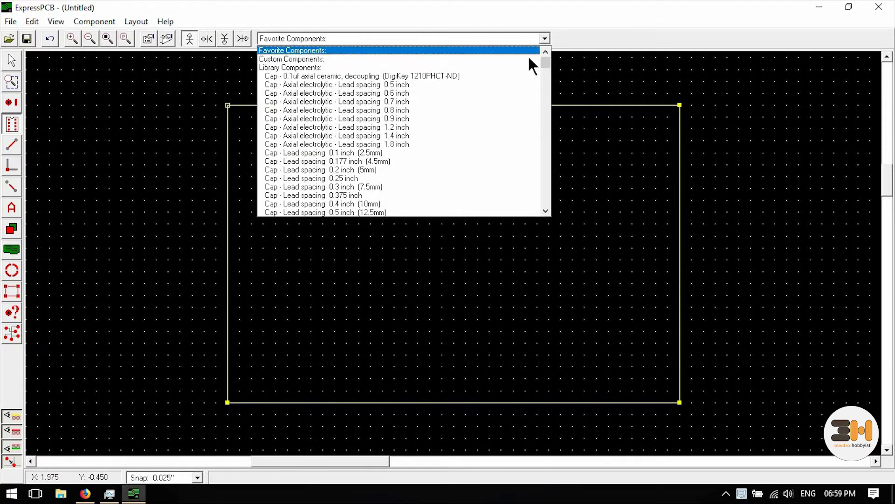
{"action": "scroll", "coordinate": [439, 98], "scroll_direction": "down", "scroll_amount": 4}
{"action": "scroll", "coordinate": [440, 82], "scroll_direction": "up", "scroll_amount": 4}
{"action": "left_click", "coordinate": [543, 40]}
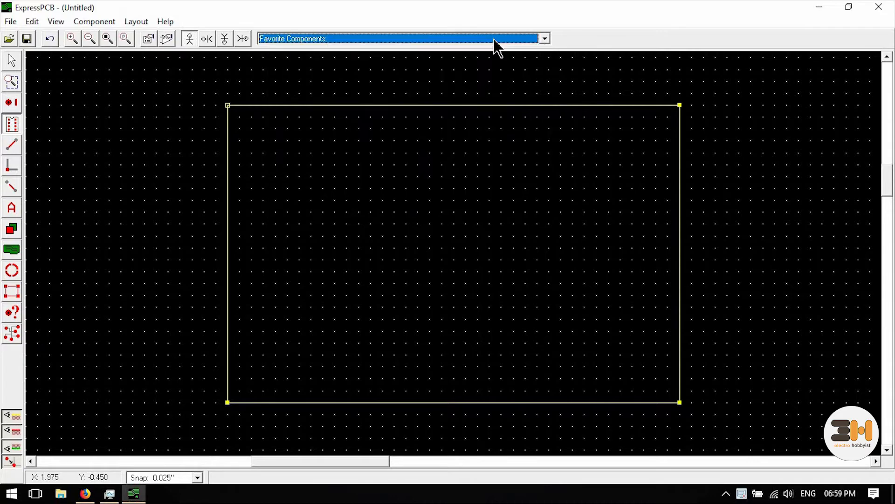
Search the library components in the component manager for "dip 28".
{"action": "left_click", "coordinate": [167, 39]}
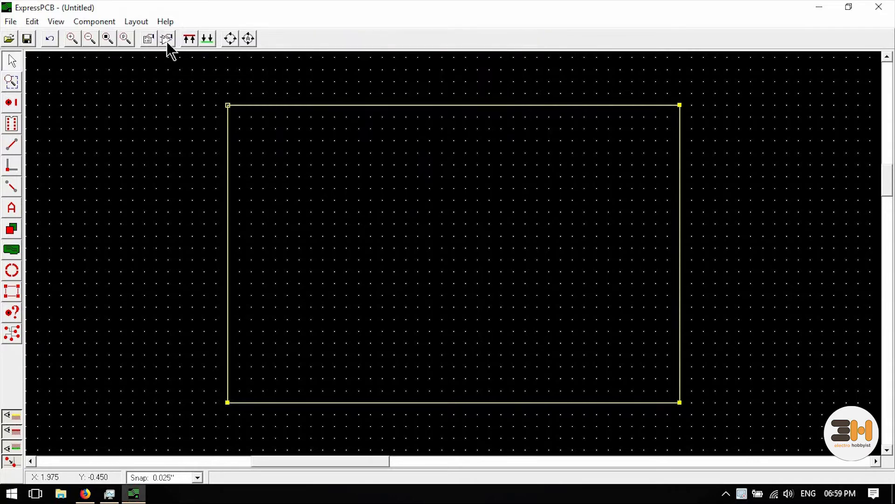
{"action": "left_click", "coordinate": [368, 333]}
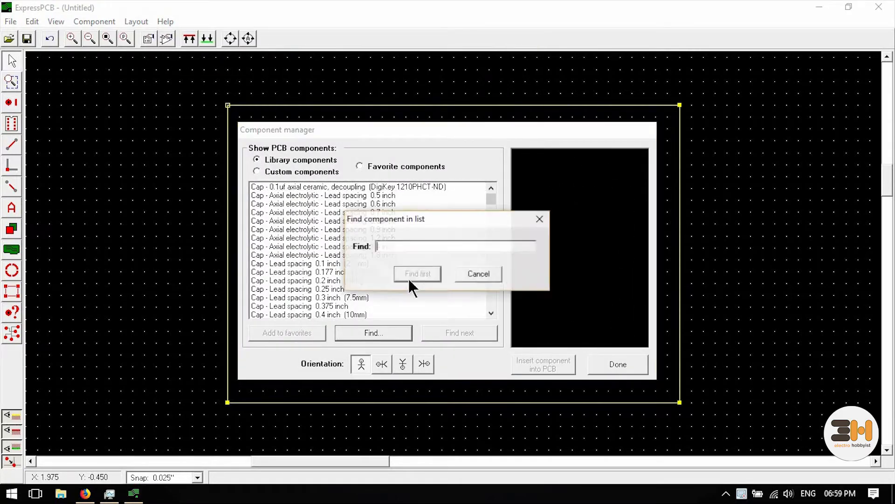
{"action": "type", "text": "dip 2"}
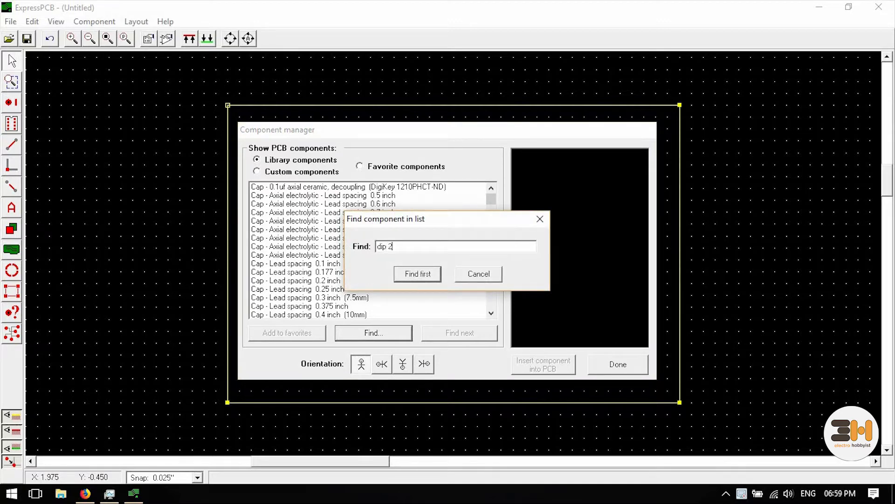
{"action": "type", "text": "8"}
{"action": "key", "text": "Return"}
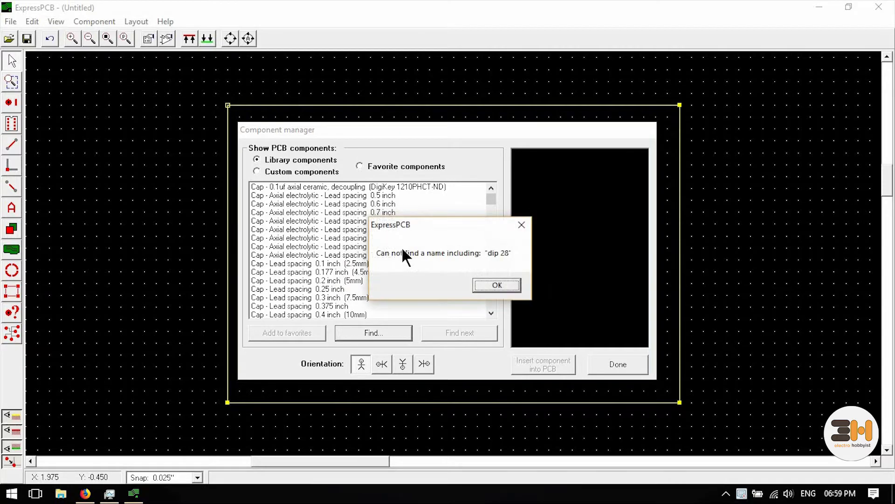
{"action": "key", "text": "Return"}
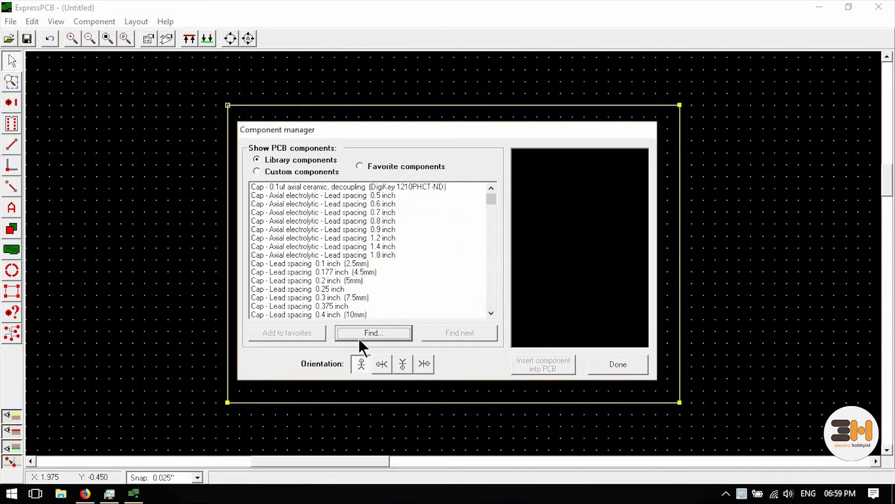
Search the library components for "dip" and insert the Dip - 28 pin (0.3 inch) package near the board's centre.
{"action": "left_click", "coordinate": [358, 335]}
{"action": "type", "text": "dip"}
{"action": "left_click", "coordinate": [418, 273]}
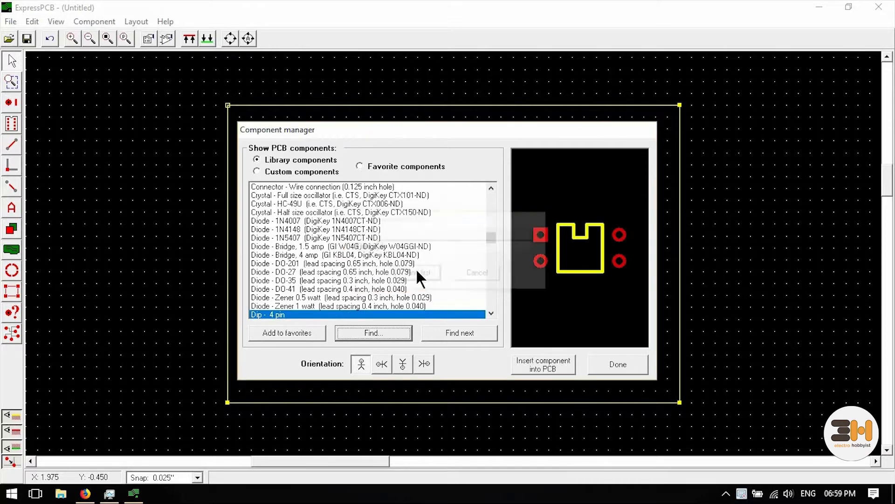
{"action": "scroll", "coordinate": [321, 280], "scroll_direction": "down", "scroll_amount": 4}
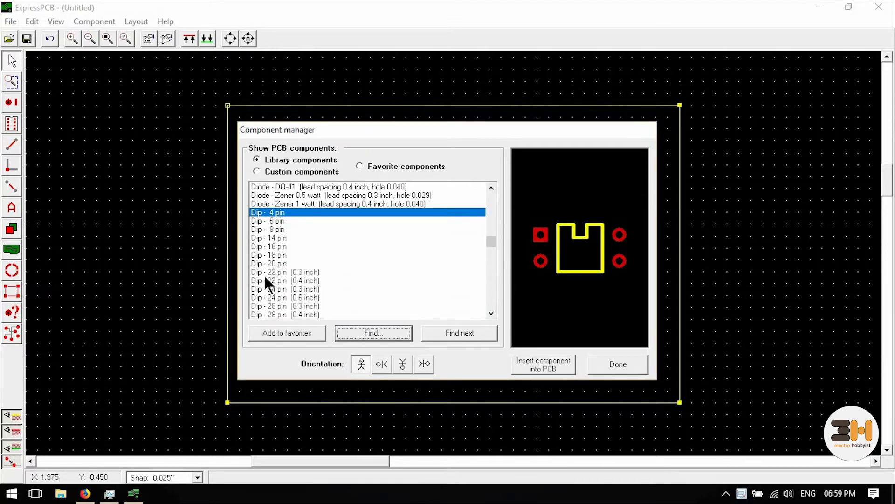
{"action": "scroll", "coordinate": [263, 292], "scroll_direction": "down", "scroll_amount": 1}
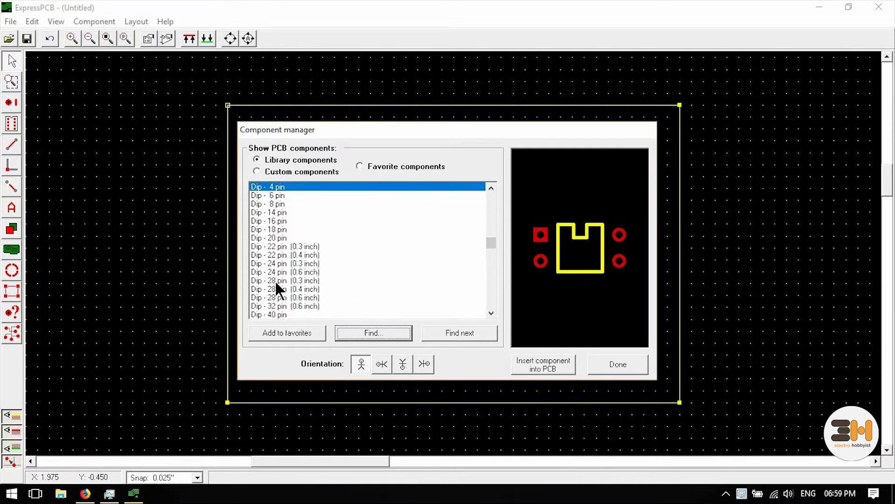
{"action": "left_click", "coordinate": [275, 281]}
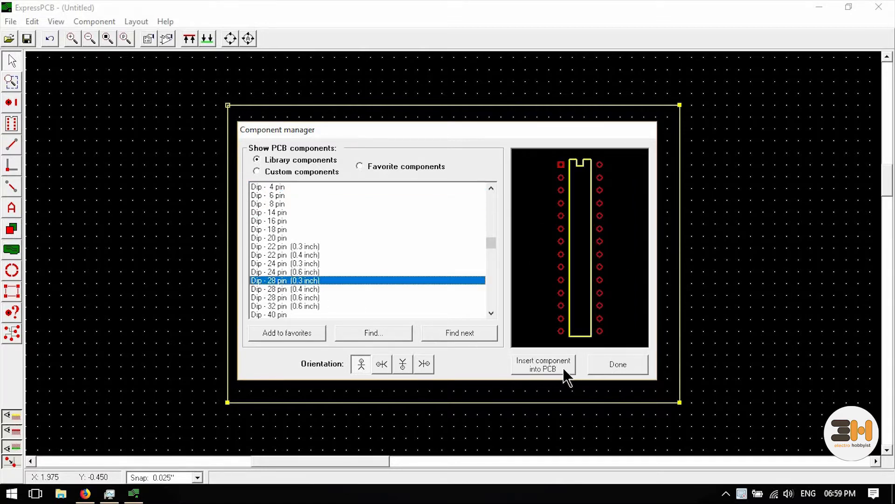
{"action": "left_click", "coordinate": [536, 365]}
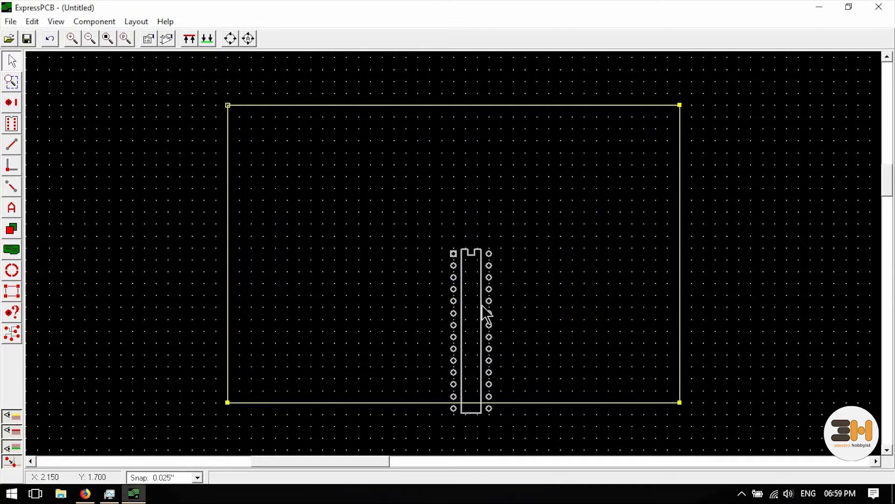
{"action": "left_click_drag", "start_coordinate": [489, 301], "coordinate": [464, 226]}
Examine the placed DIP package up close and identify the pin just below its square pad.
{"action": "scroll", "coordinate": [447, 222], "scroll_direction": "up", "scroll_amount": 3}
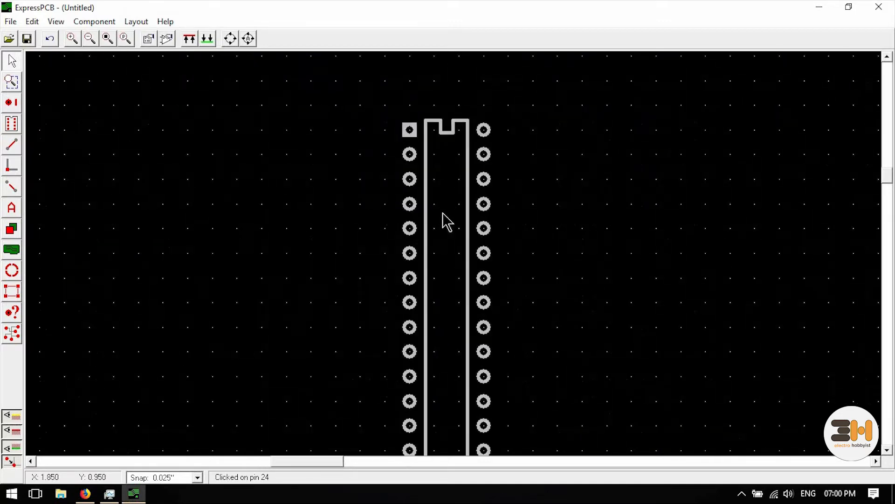
{"action": "scroll", "coordinate": [400, 176], "scroll_direction": "up", "scroll_amount": 2}
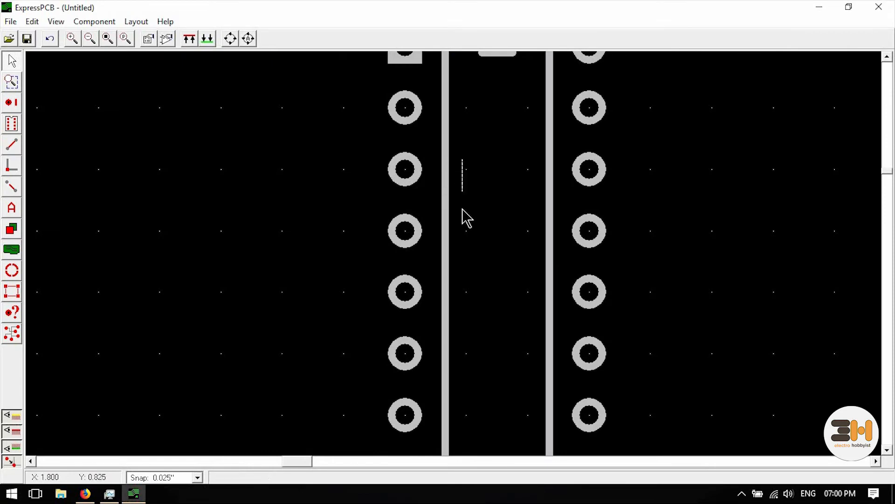
{"action": "left_click", "coordinate": [416, 112]}
{"action": "scroll", "coordinate": [430, 130], "scroll_direction": "down", "scroll_amount": 4}
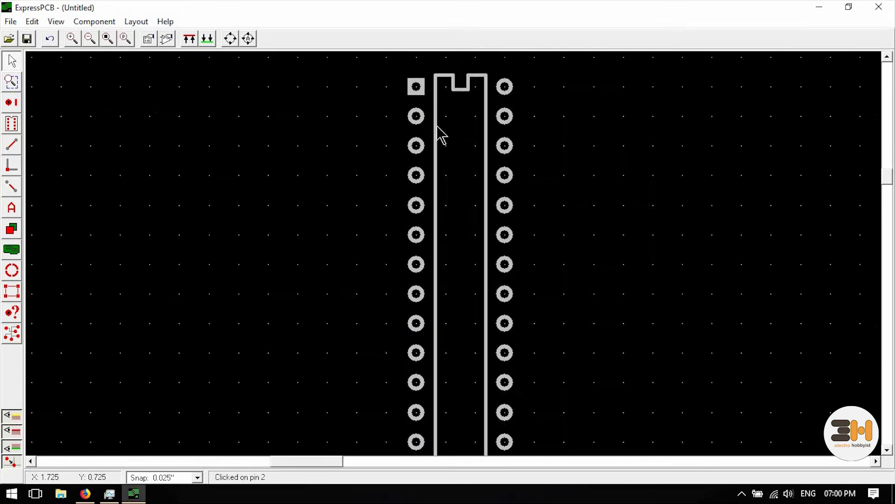
{"action": "scroll", "coordinate": [567, 157], "scroll_direction": "down", "scroll_amount": 1}
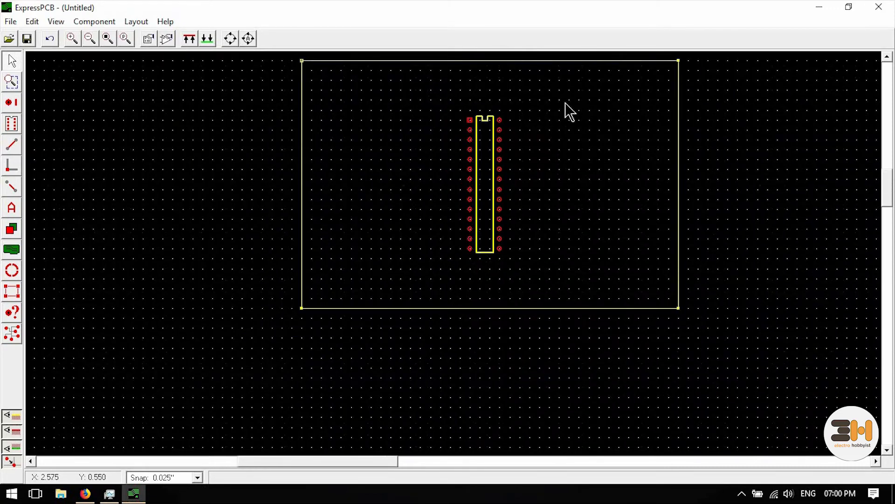
{"action": "scroll", "coordinate": [565, 110], "scroll_direction": "up", "scroll_amount": 1}
{"action": "scroll", "coordinate": [520, 99], "scroll_direction": "down", "scroll_amount": 1}
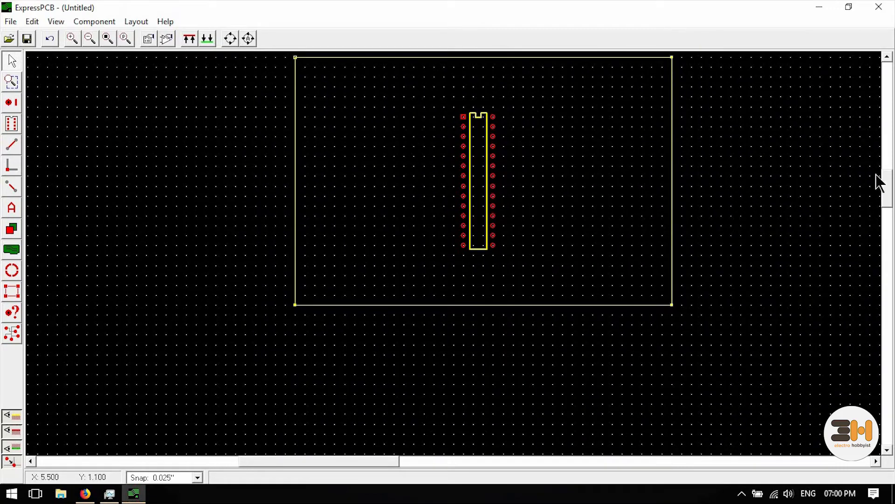
{"action": "left_click_drag", "start_coordinate": [886, 185], "coordinate": [886, 179]}
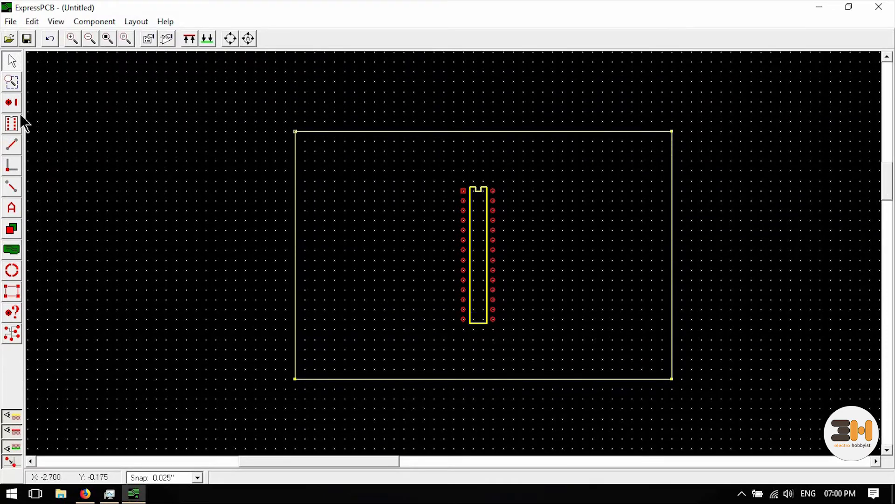
{"action": "left_click", "coordinate": [10, 22]}
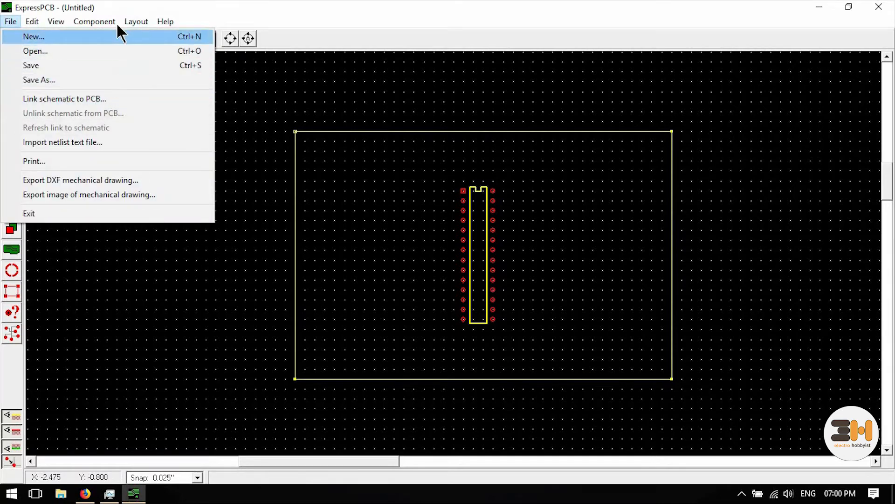
{"action": "left_click", "coordinate": [380, 38]}
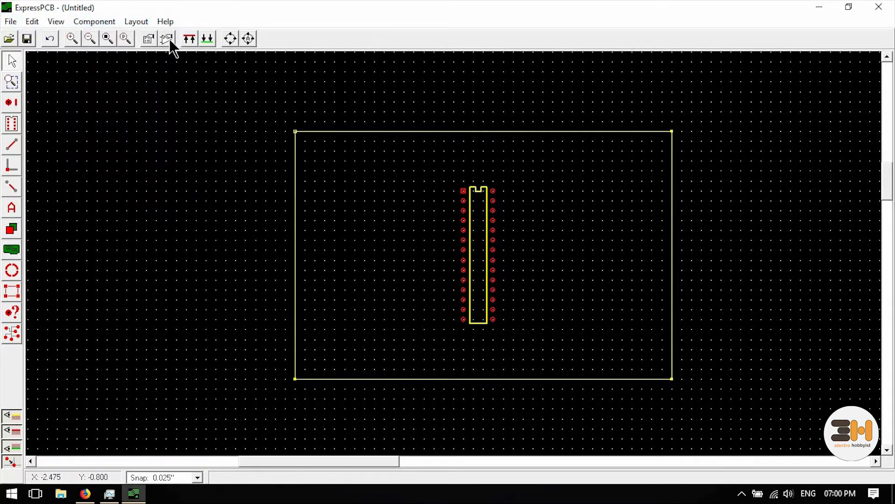
Insert the Crystal - HC-49U library component and position it left of the DIP, aligned with its ninth and eleventh left-hand pins.
{"action": "left_click", "coordinate": [168, 39]}
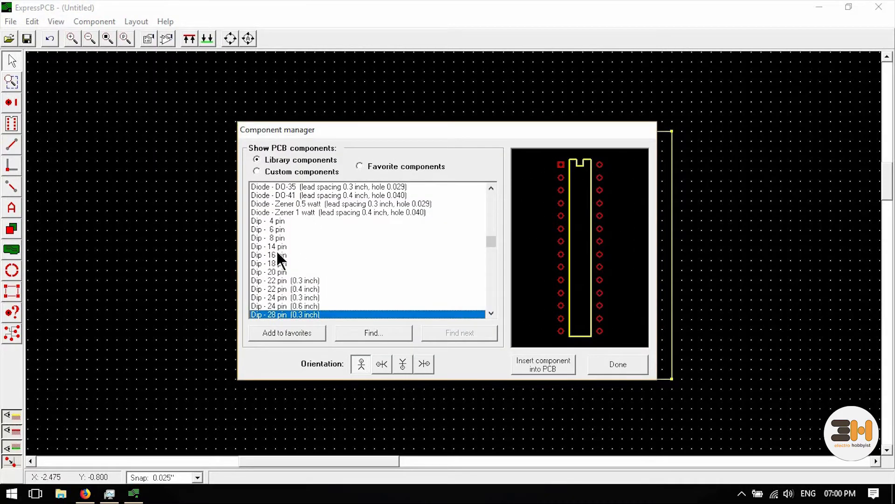
{"action": "scroll", "coordinate": [276, 250], "scroll_direction": "up", "scroll_amount": 7}
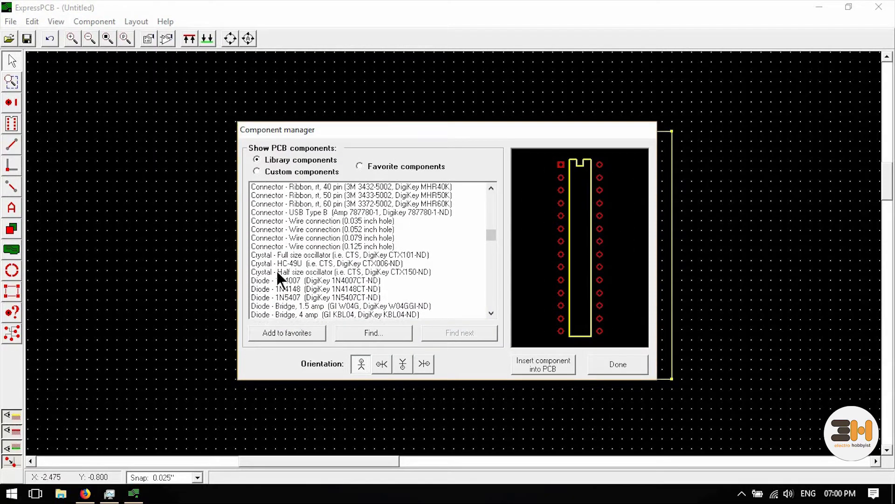
{"action": "left_click", "coordinate": [276, 270]}
{"action": "left_click", "coordinate": [283, 265]}
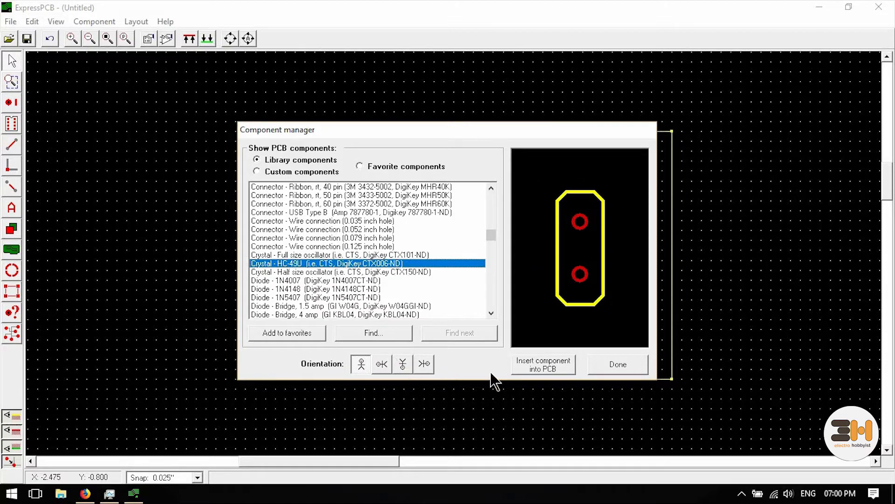
{"action": "left_click", "coordinate": [533, 367]}
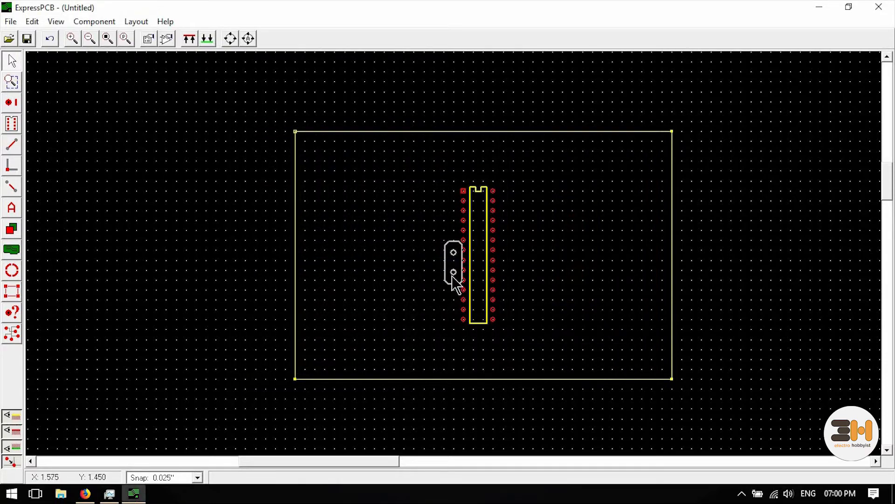
{"action": "left_click_drag", "start_coordinate": [453, 273], "coordinate": [432, 274]}
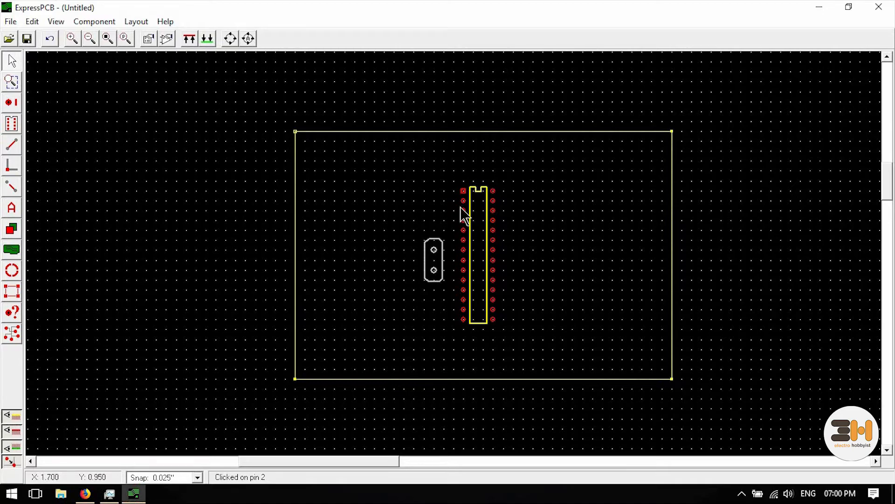
{"action": "scroll", "coordinate": [468, 212], "scroll_direction": "up", "scroll_amount": 1}
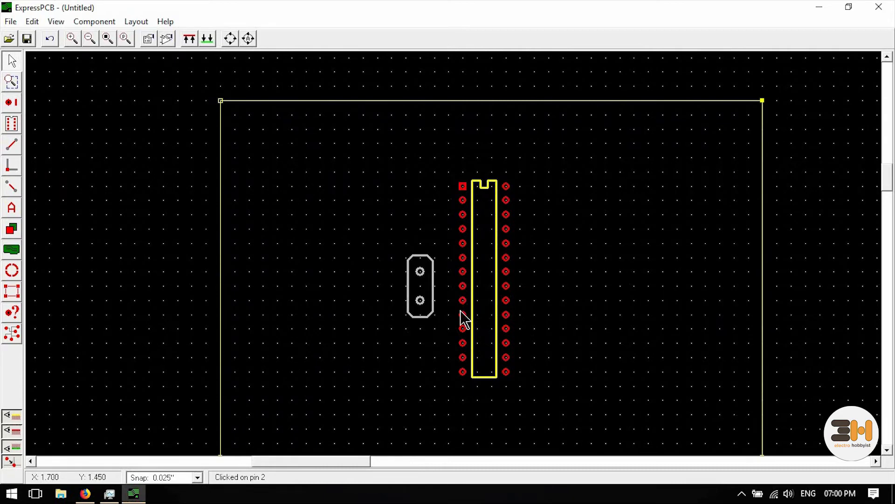
{"action": "left_click_drag", "start_coordinate": [423, 320], "coordinate": [436, 332]}
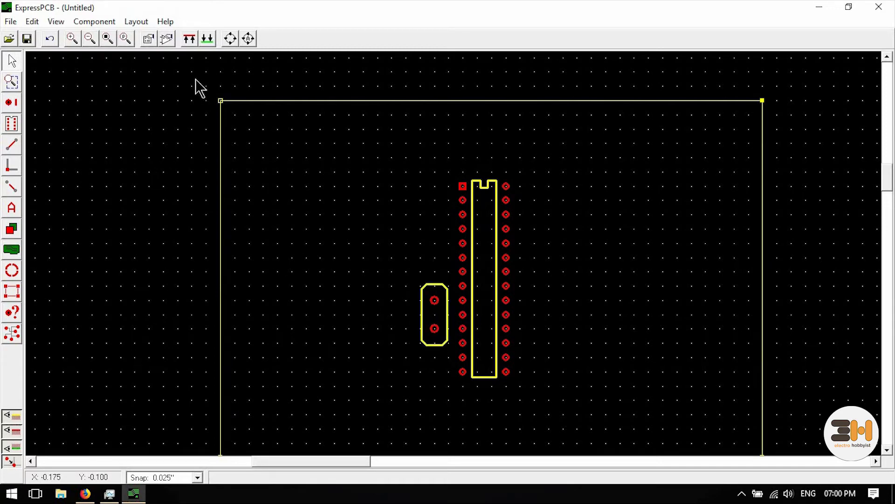
Search the library components for "cap" and place Cap - Lead spacing 0.1 inch (2.5mm) to the upper left of the crystal.
{"action": "left_click", "coordinate": [162, 40]}
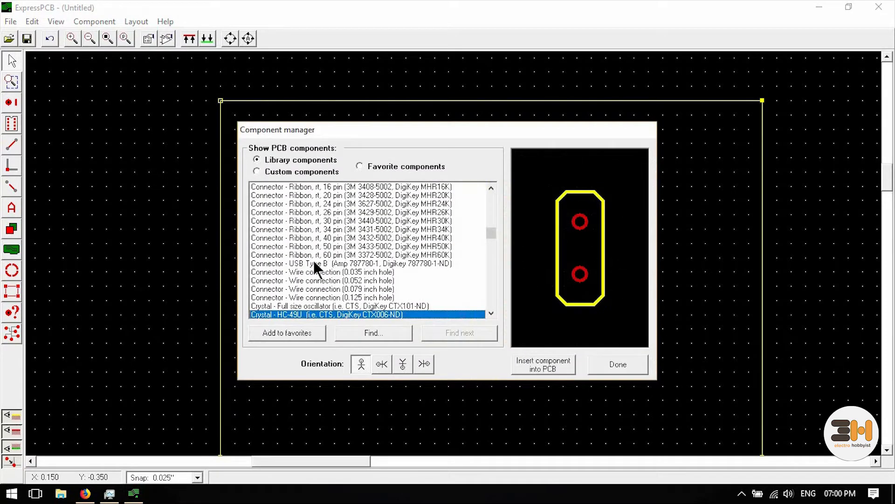
{"action": "left_click", "coordinate": [387, 332]}
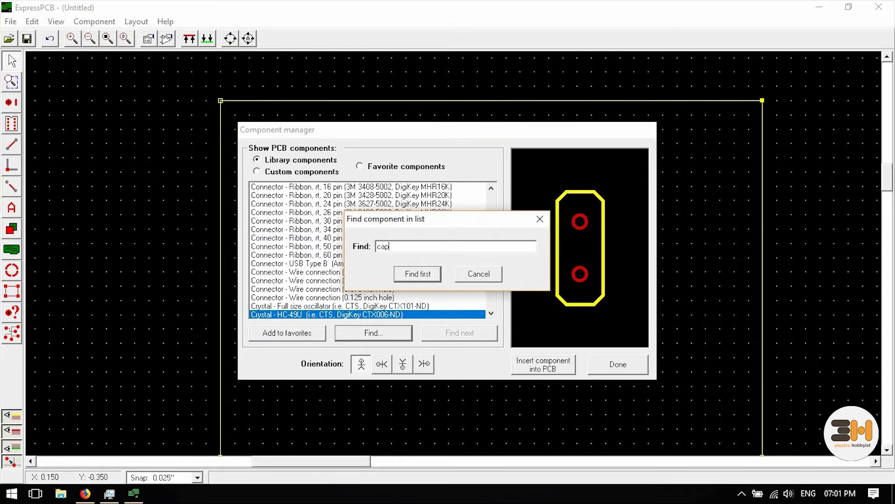
{"action": "left_click", "coordinate": [410, 273]}
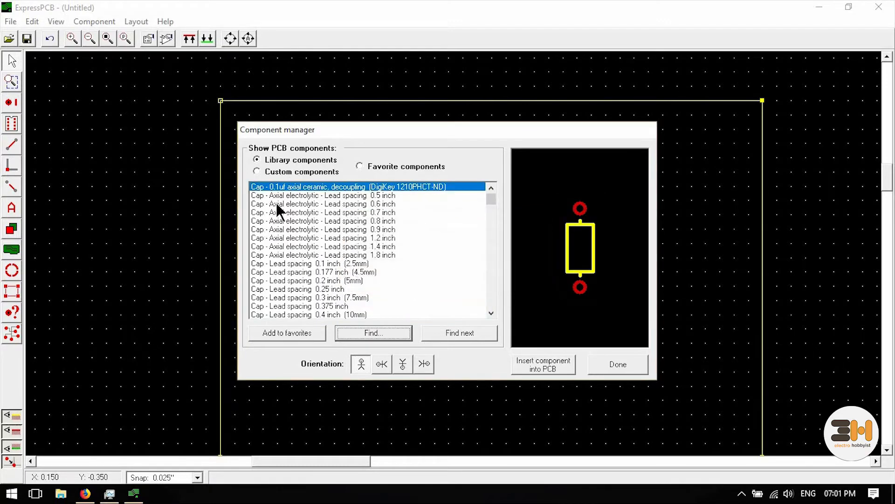
{"action": "left_click", "coordinate": [272, 263]}
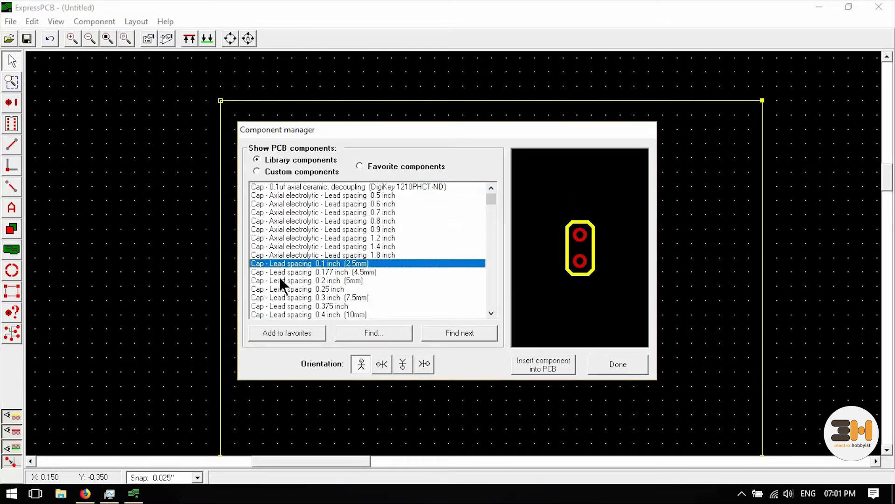
{"action": "left_click", "coordinate": [539, 366]}
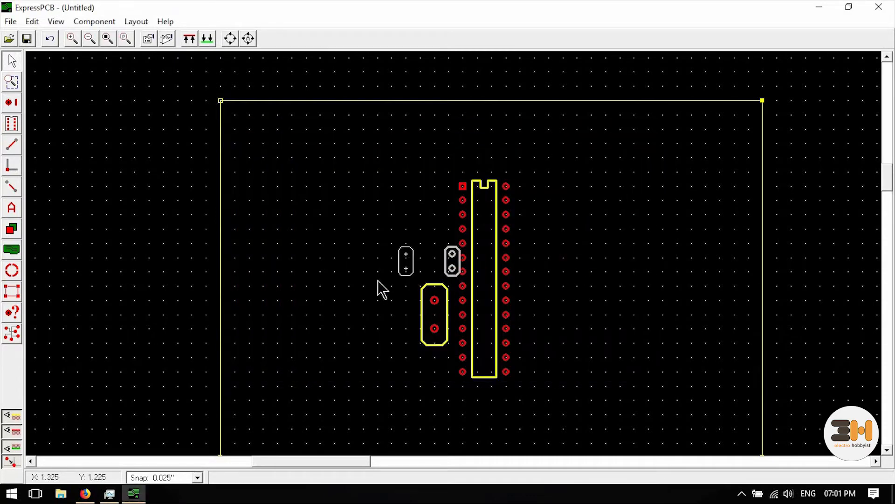
{"action": "left_click", "coordinate": [375, 282]}
Rotate the capacitor's body left 90° and move it just left of the crystal, level with the crystal's upper pad.
{"action": "right_click", "coordinate": [375, 283]}
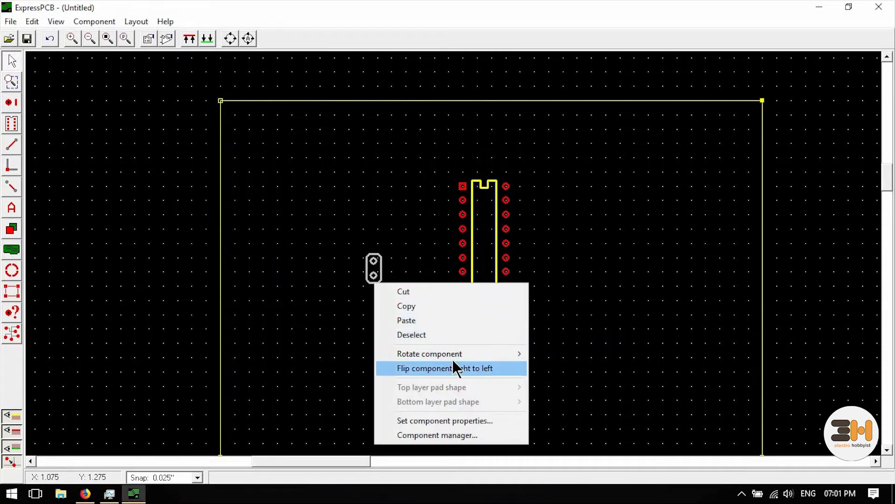
{"action": "mouse_move", "coordinate": [455, 354]}
{"action": "left_click", "coordinate": [589, 368]}
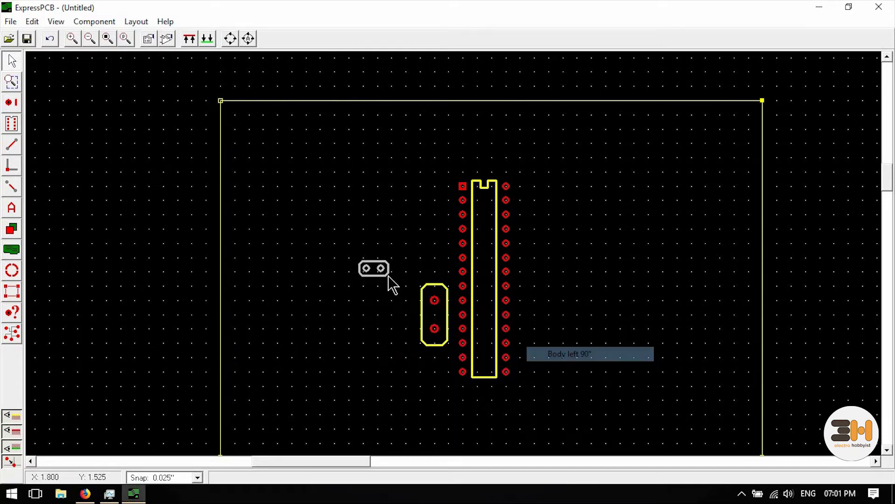
{"action": "left_click_drag", "start_coordinate": [390, 284], "coordinate": [412, 309]}
Duplicate the capacitor and position the copy directly below it, level with the crystal's lower pad.
{"action": "right_click", "coordinate": [409, 309]}
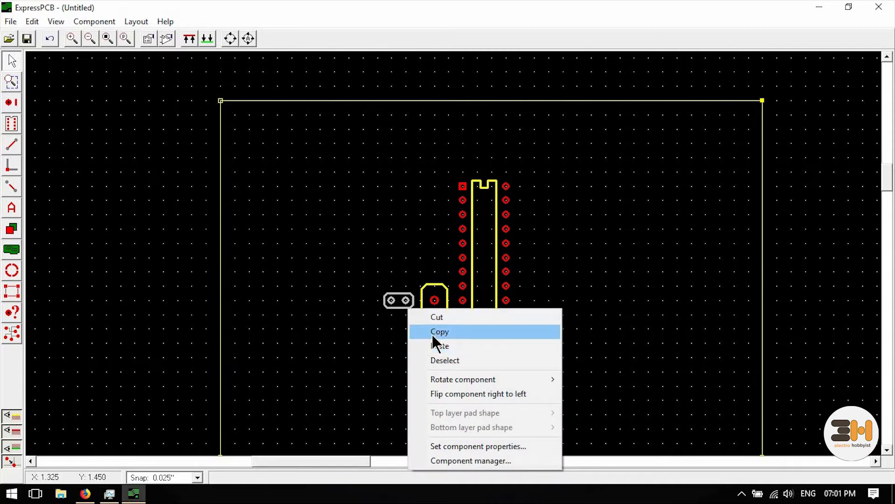
{"action": "left_click", "coordinate": [432, 333]}
{"action": "right_click", "coordinate": [410, 307]}
{"action": "left_click", "coordinate": [416, 344]}
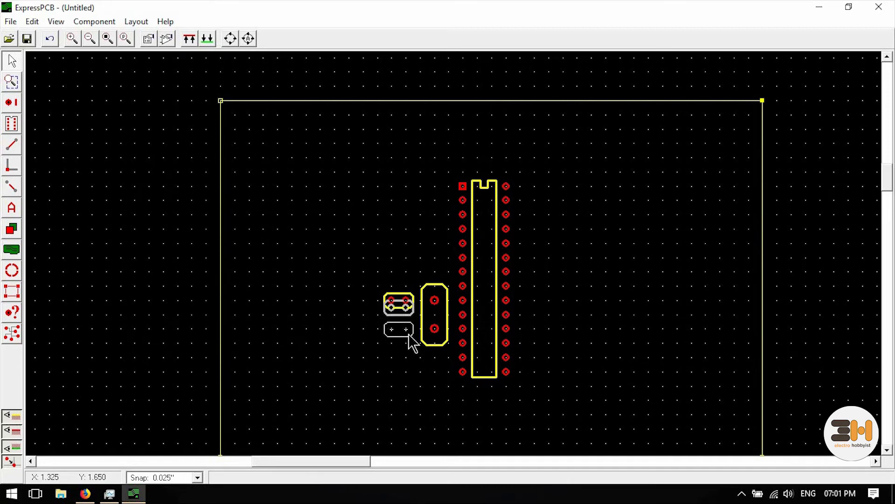
{"action": "left_click", "coordinate": [409, 335]}
{"action": "scroll", "coordinate": [404, 340], "scroll_direction": "up", "scroll_amount": 1}
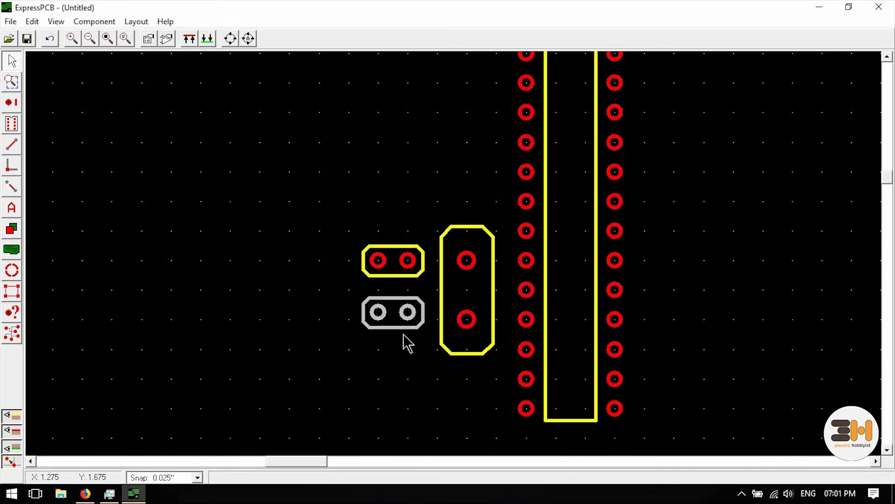
{"action": "left_click_drag", "start_coordinate": [408, 339], "coordinate": [410, 333]}
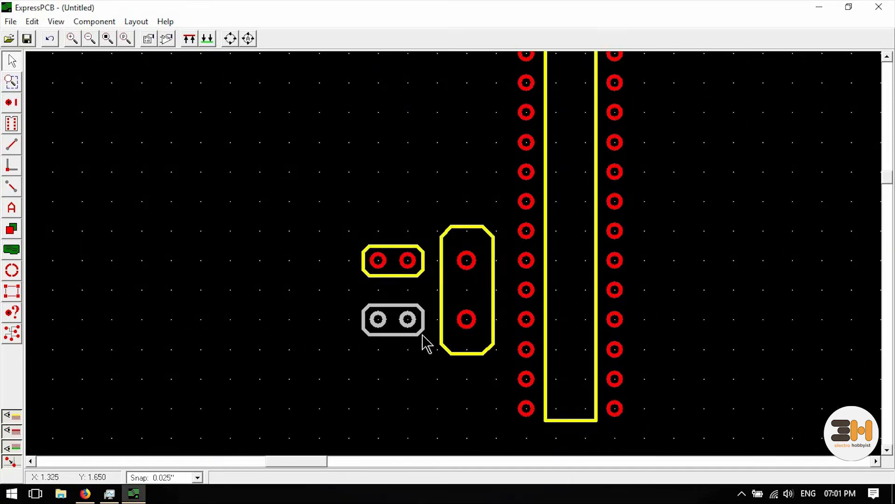
{"action": "left_click", "coordinate": [433, 303]}
Search the library components for "sip" and place a Sip - 6 pin left of the DIP, aligned with its top six left-hand pins.
{"action": "scroll", "coordinate": [443, 300], "scroll_direction": "down", "scroll_amount": 1}
{"action": "scroll", "coordinate": [447, 304], "scroll_direction": "down", "scroll_amount": 1}
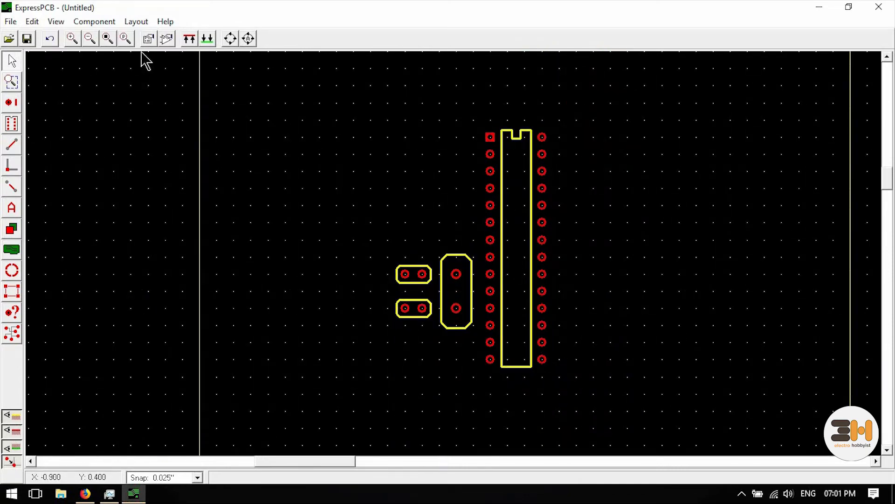
{"action": "left_click", "coordinate": [166, 38]}
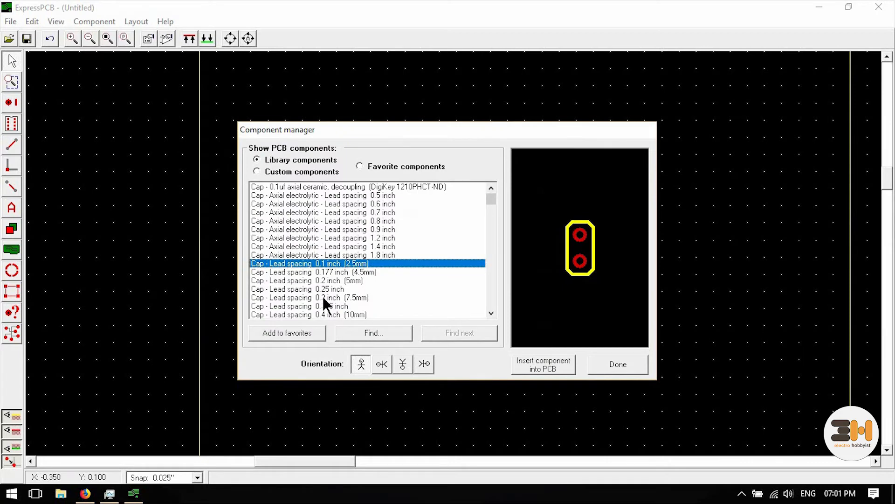
{"action": "left_click", "coordinate": [373, 332]}
{"action": "type", "text": "s"}
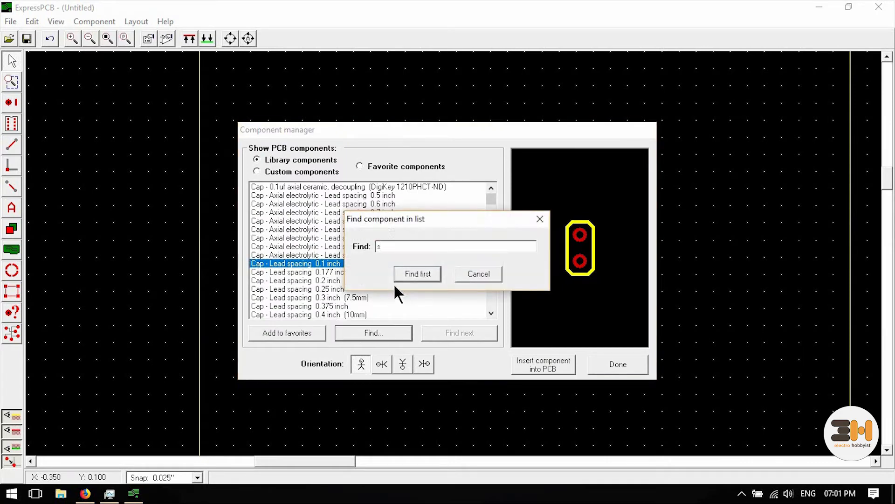
{"action": "type", "text": "ip"}
{"action": "left_click", "coordinate": [418, 273]}
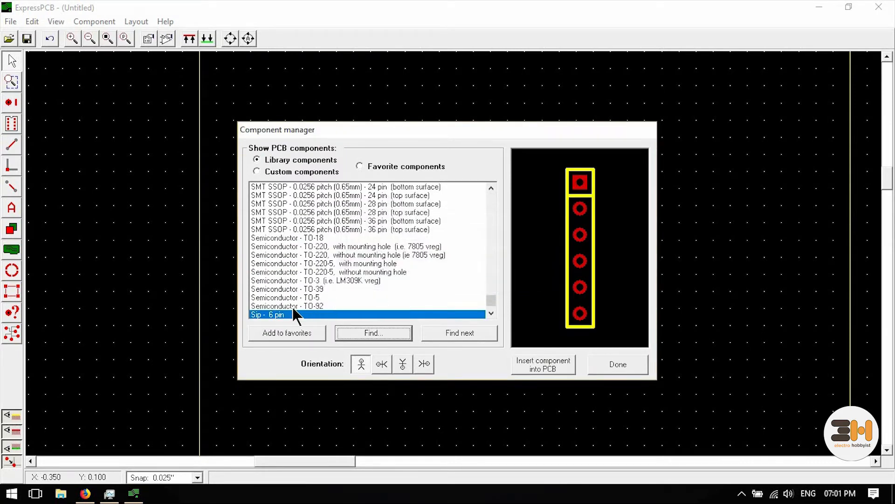
{"action": "scroll", "coordinate": [294, 314], "scroll_direction": "down", "scroll_amount": 1}
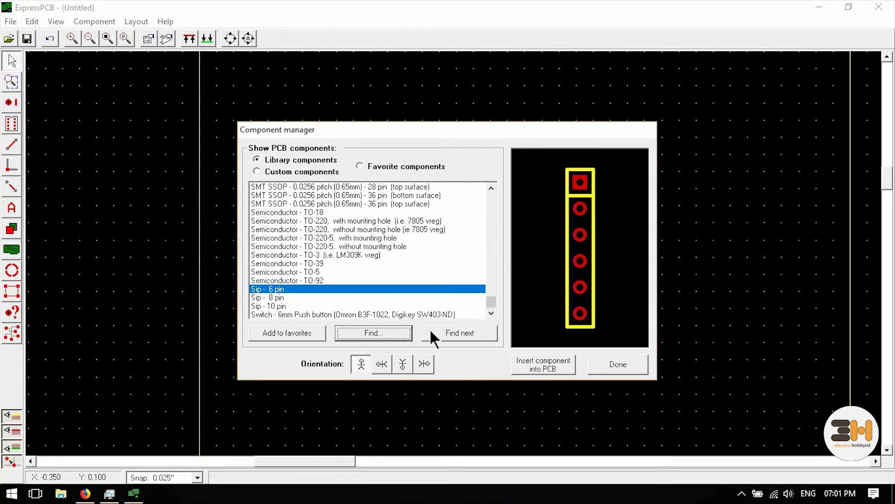
{"action": "left_click", "coordinate": [535, 368]}
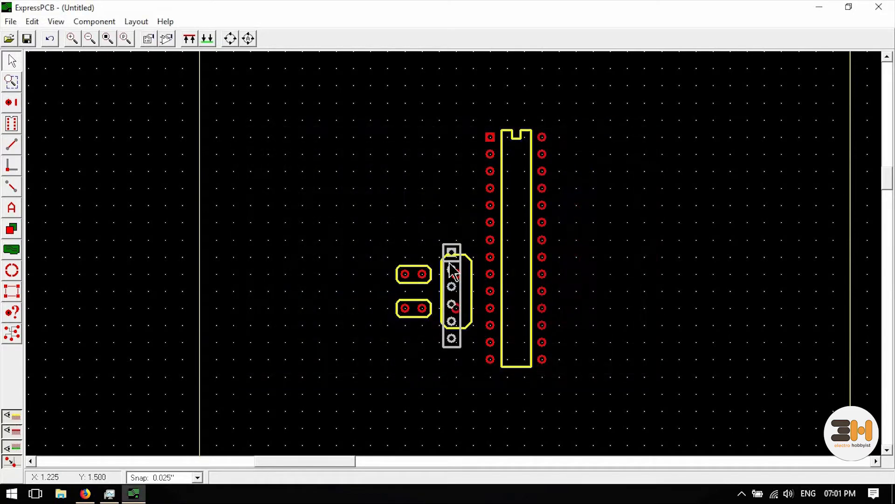
{"action": "left_click_drag", "start_coordinate": [449, 341], "coordinate": [454, 227]}
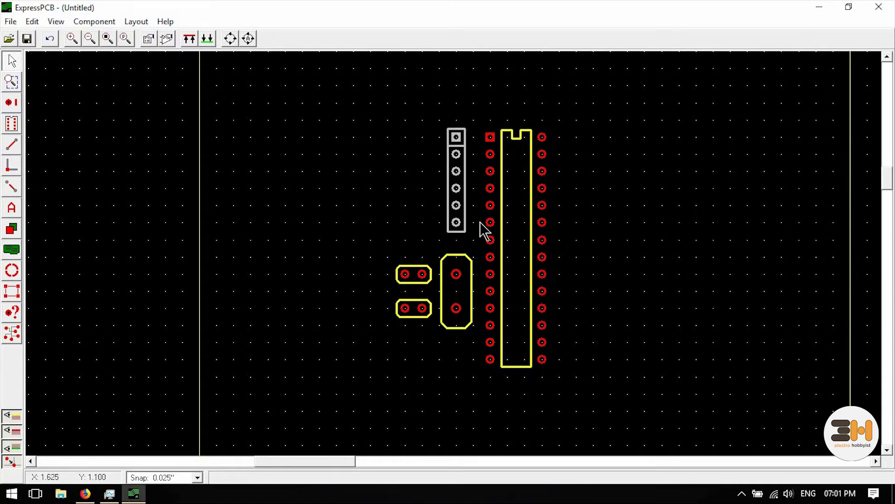
{"action": "left_click", "coordinate": [415, 260]}
Insert a second Sip - 6 pin component to the right of the DIP and flip it right to left.
{"action": "left_click", "coordinate": [170, 44]}
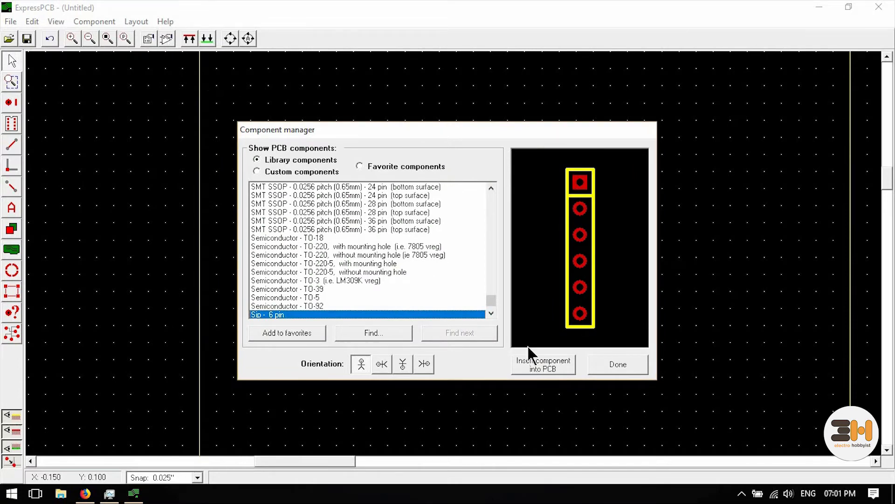
{"action": "left_click", "coordinate": [536, 367]}
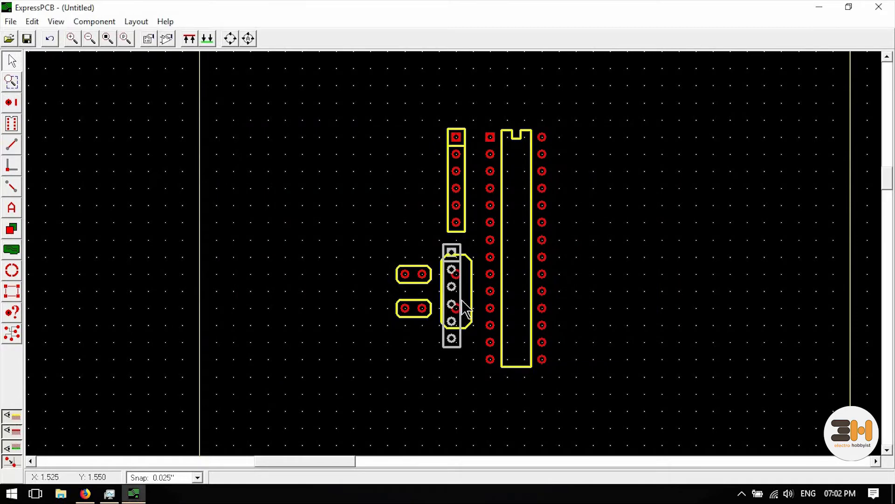
{"action": "left_click", "coordinate": [614, 242]}
{"action": "right_click", "coordinate": [614, 241]}
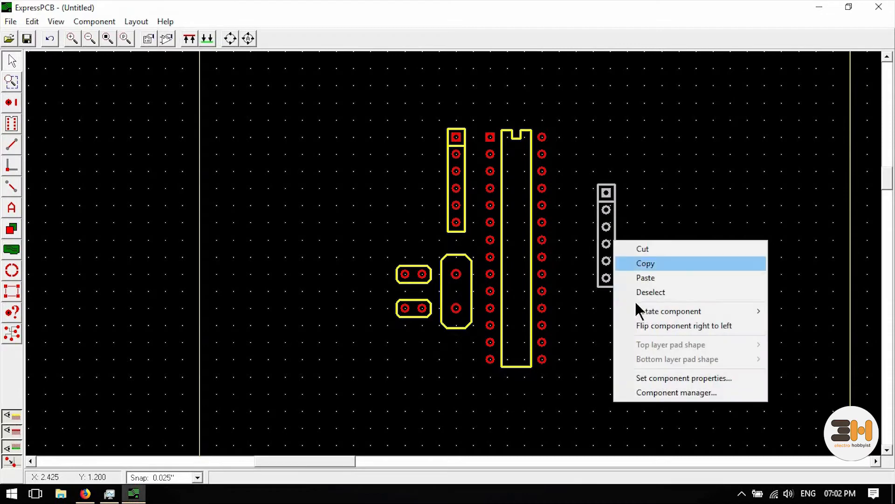
{"action": "mouse_move", "coordinate": [641, 310]}
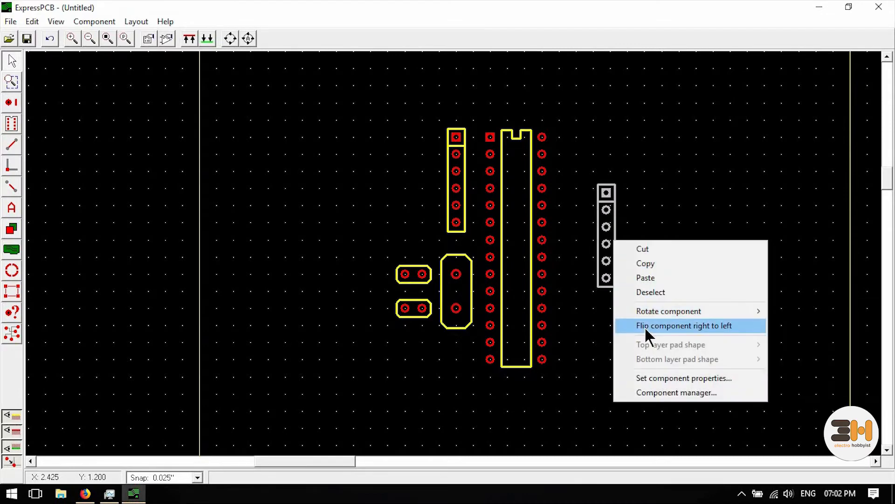
{"action": "left_click", "coordinate": [647, 326]}
Rotate the second SIP component's body 180° and move it next to the DIP's top six right-hand pins.
{"action": "right_click", "coordinate": [614, 283]}
{"action": "mouse_move", "coordinate": [684, 352]}
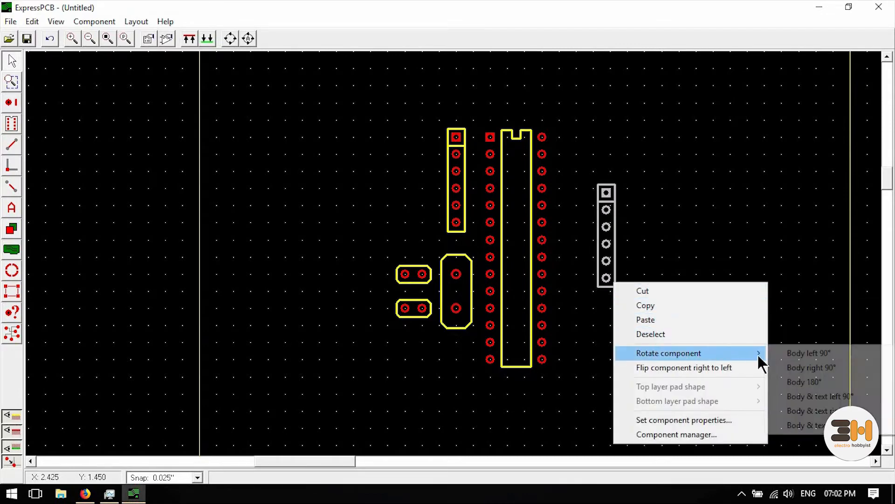
{"action": "left_click", "coordinate": [826, 381]}
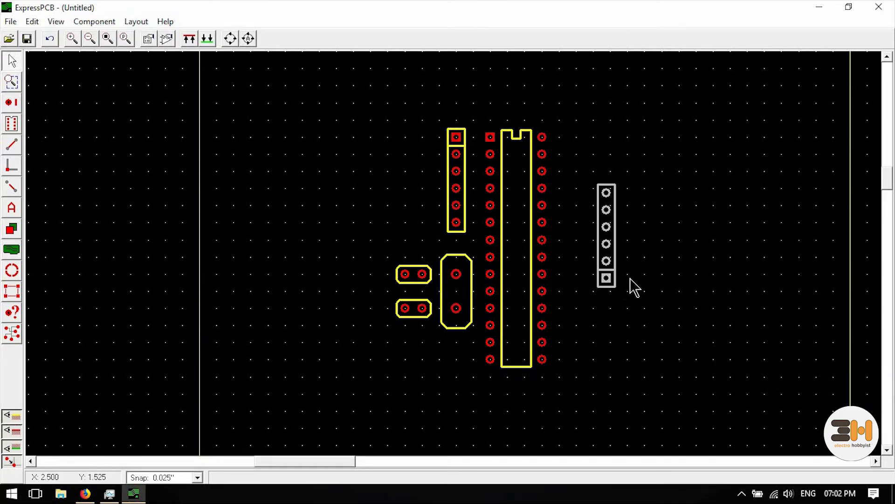
{"action": "left_click_drag", "start_coordinate": [611, 276], "coordinate": [587, 229]}
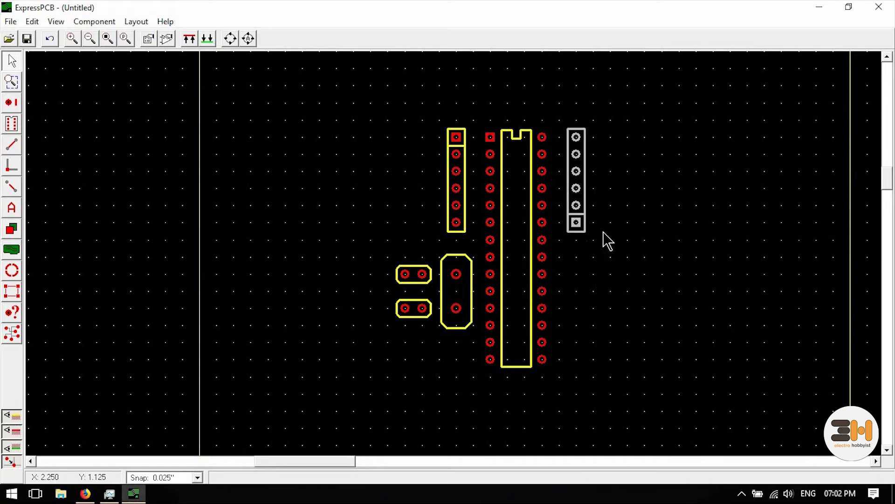
Insert a Sip - 8 pin component directly below the right-hand 6-pin SIP, aligned with the DIP's lower eight right-hand pins.
{"action": "left_click", "coordinate": [634, 250]}
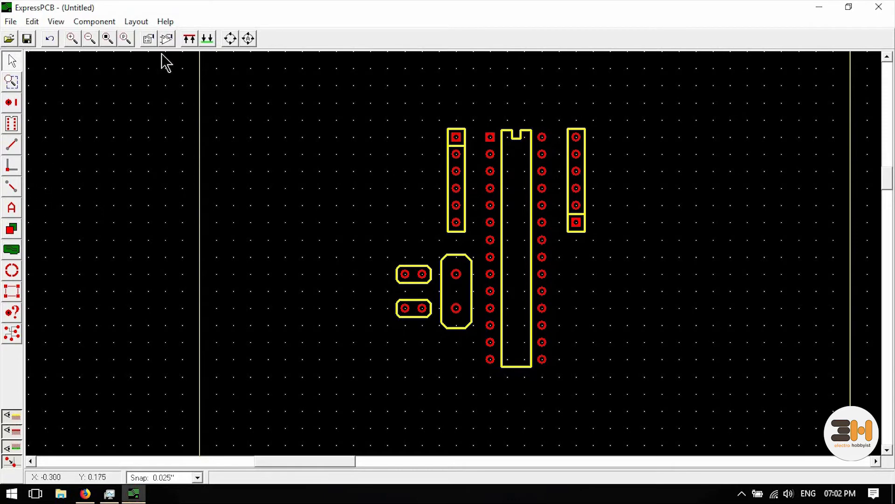
{"action": "left_click", "coordinate": [166, 39]}
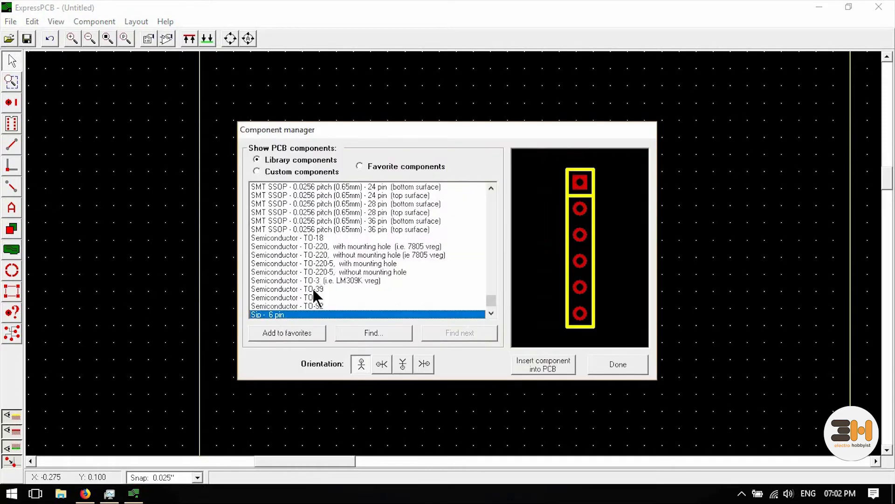
{"action": "scroll", "coordinate": [308, 289], "scroll_direction": "down", "scroll_amount": 1}
{"action": "left_click", "coordinate": [289, 298]}
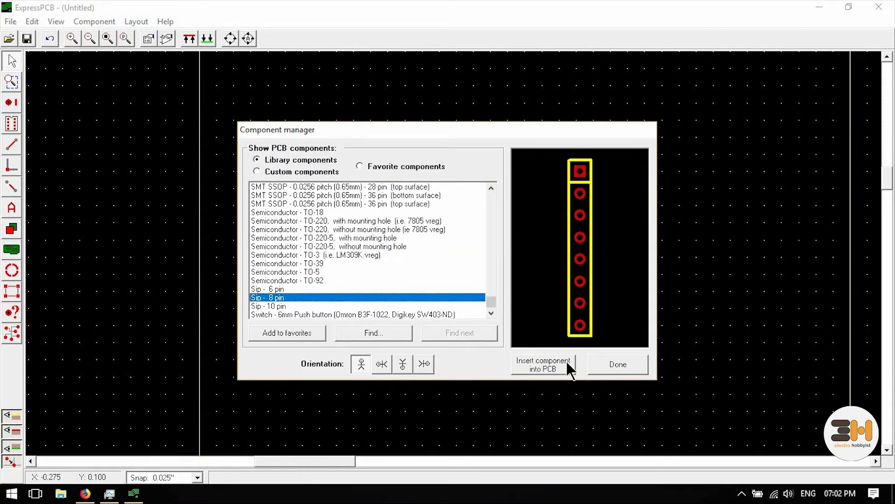
{"action": "left_click", "coordinate": [546, 366]}
{"action": "left_click_drag", "start_coordinate": [464, 358], "coordinate": [588, 338]}
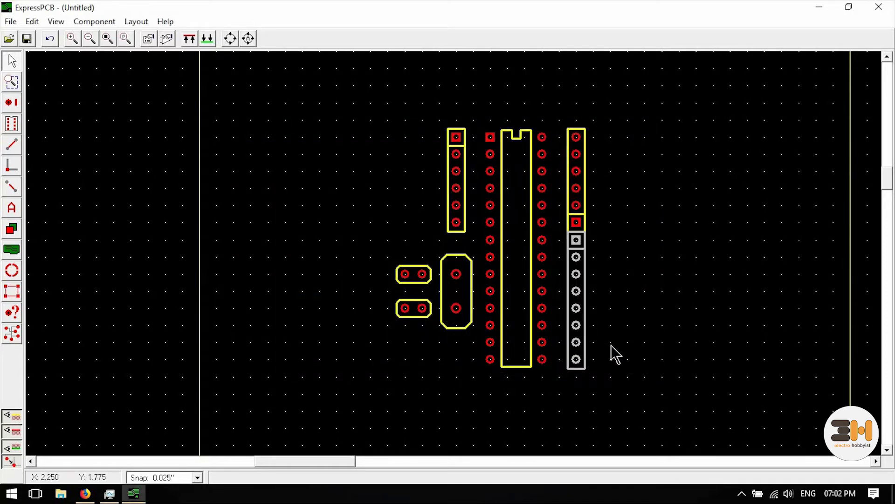
{"action": "left_click", "coordinate": [653, 364]}
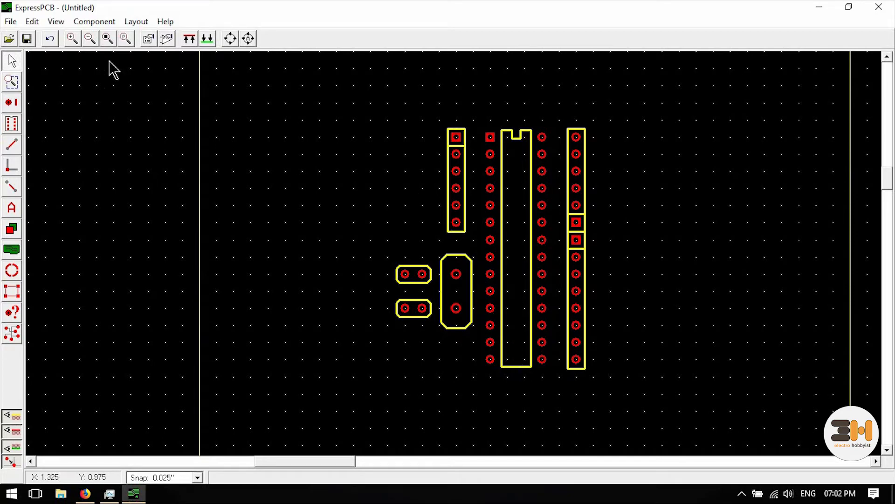
Insert another Sip - 6 pin component in horizontal orientation and place it just below the lower left end of the DIP.
{"action": "left_click", "coordinate": [161, 41]}
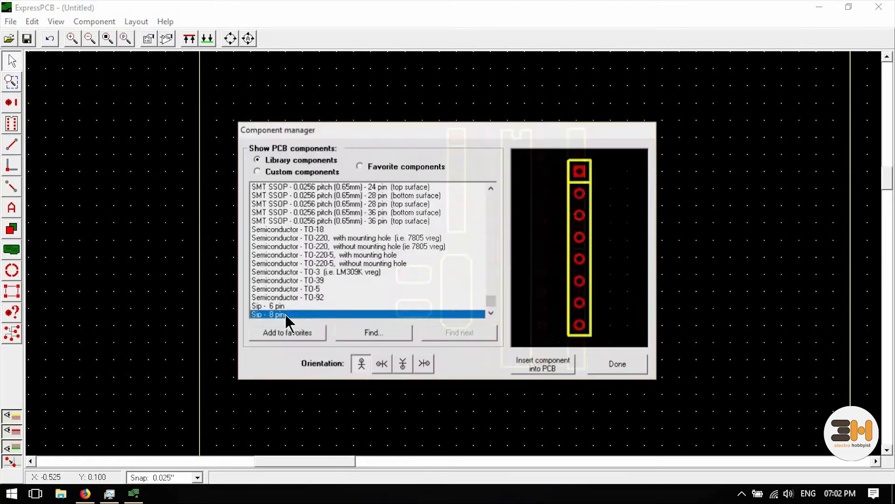
{"action": "left_click", "coordinate": [281, 307]}
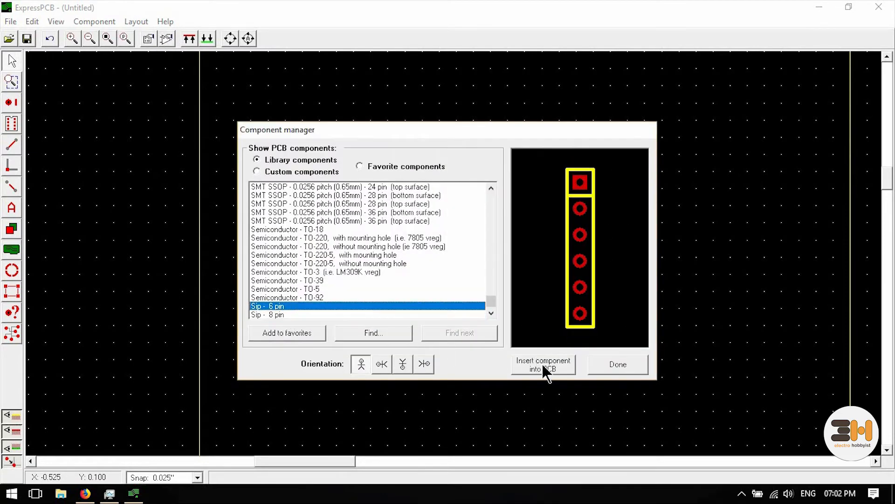
{"action": "left_click", "coordinate": [383, 364]}
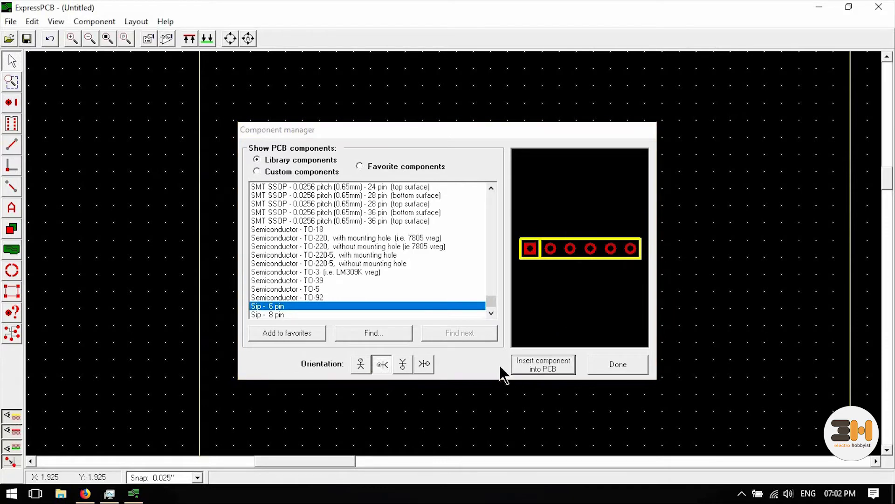
{"action": "left_click_drag", "start_coordinate": [489, 262], "coordinate": [469, 395]}
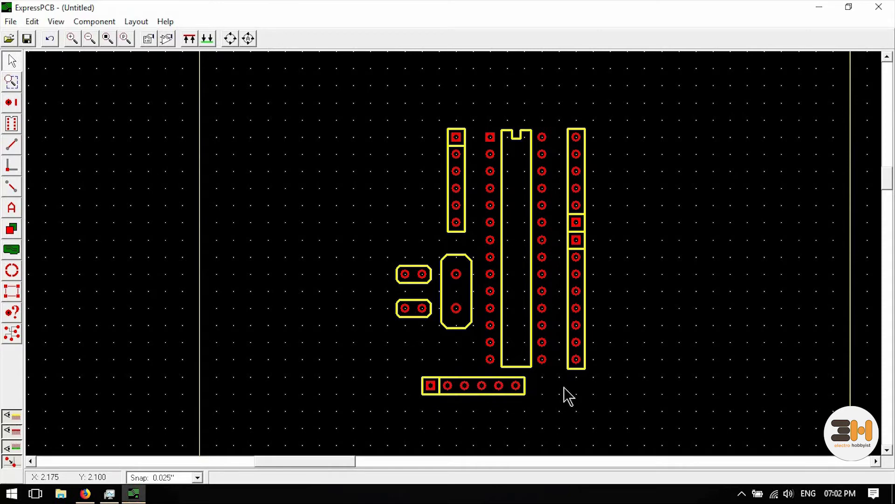
Set the trace width to 0.020" and route a trace from the left SIP's first pin to the DIP's first pin.
{"action": "left_click", "coordinate": [12, 145]}
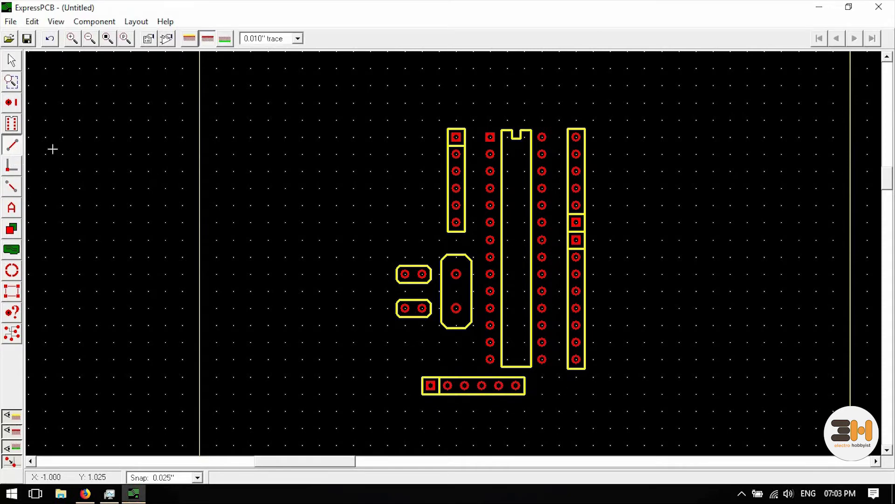
{"action": "left_click", "coordinate": [298, 38]}
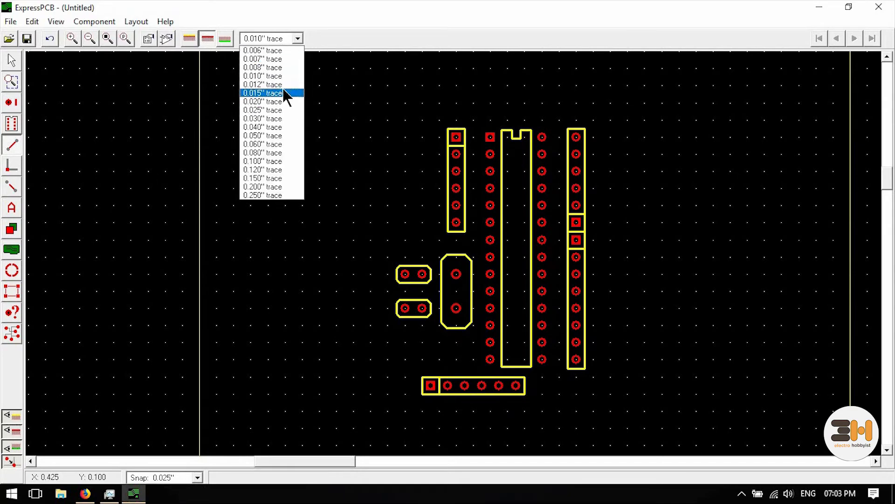
{"action": "left_click", "coordinate": [279, 102]}
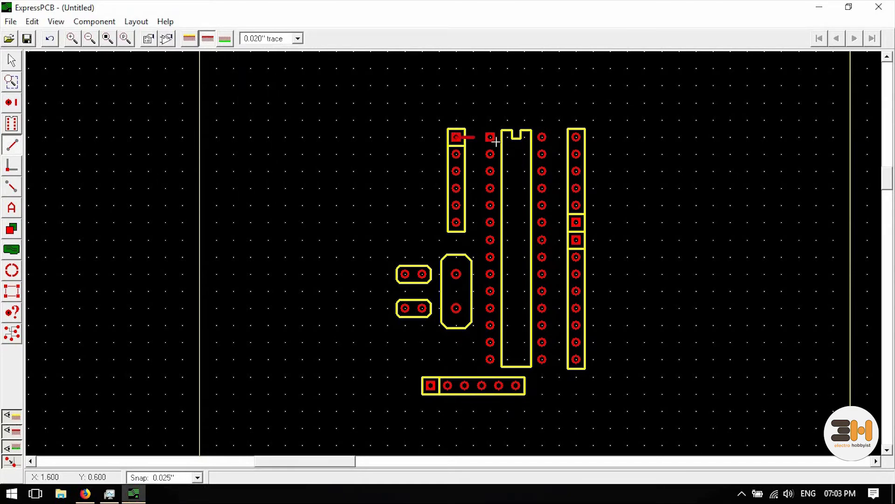
{"action": "scroll", "coordinate": [490, 137], "scroll_direction": "up", "scroll_amount": 3}
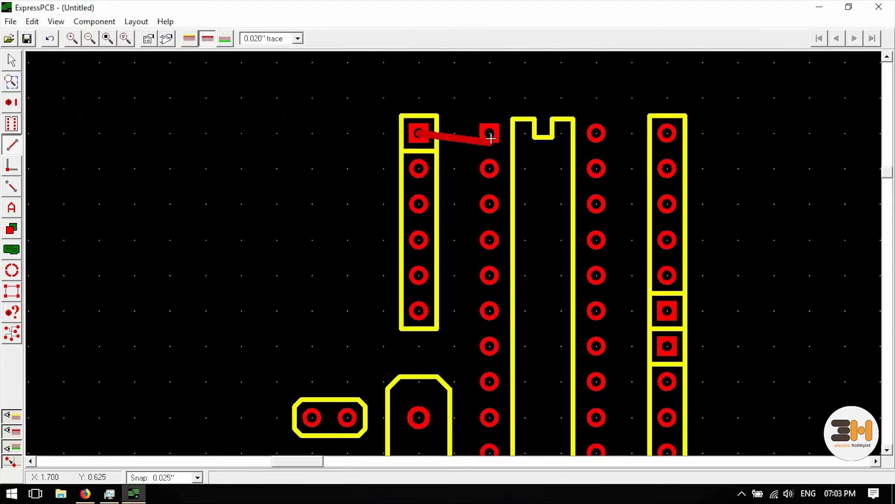
{"action": "left_click", "coordinate": [492, 130]}
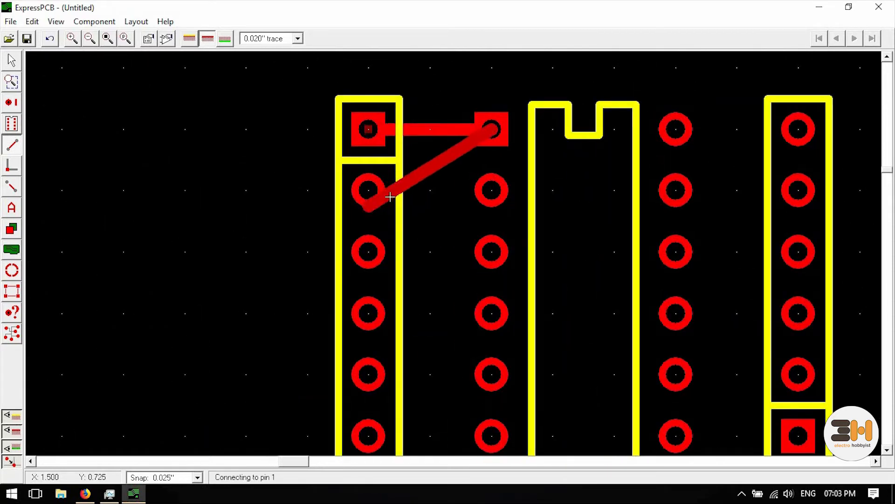
{"action": "key", "text": "Escape"}
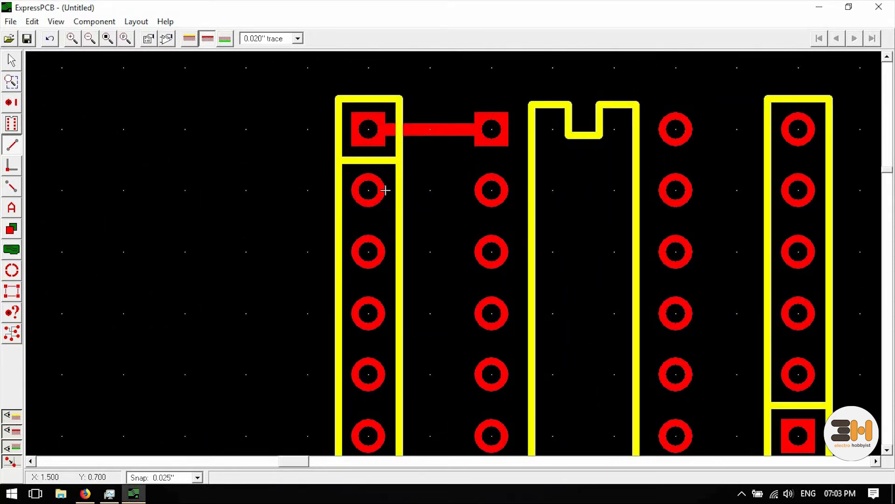
Route separate straight traces from the left SIP's second, third, fourth and fifth pins to the matching DIP pins.
{"action": "left_click", "coordinate": [385, 189]}
{"action": "left_click", "coordinate": [491, 190]}
{"action": "key", "text": "Escape"}
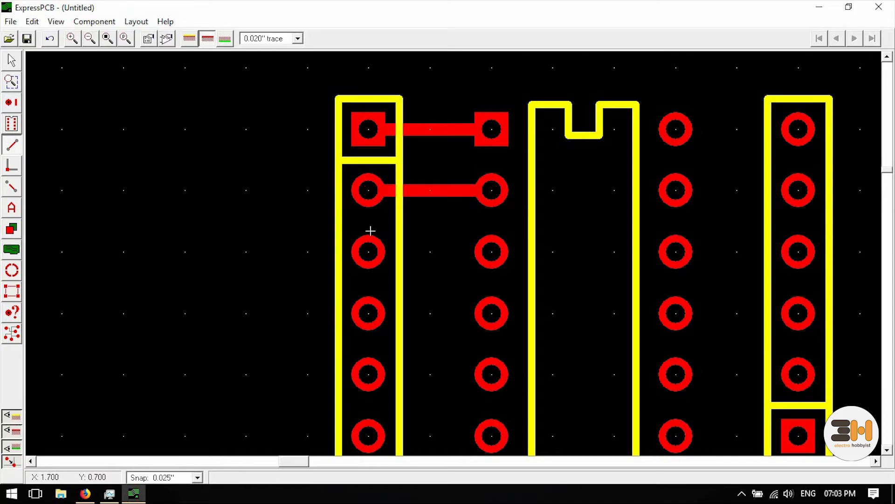
{"action": "left_click", "coordinate": [381, 252]}
{"action": "left_click", "coordinate": [491, 252]}
{"action": "key", "text": "Escape"}
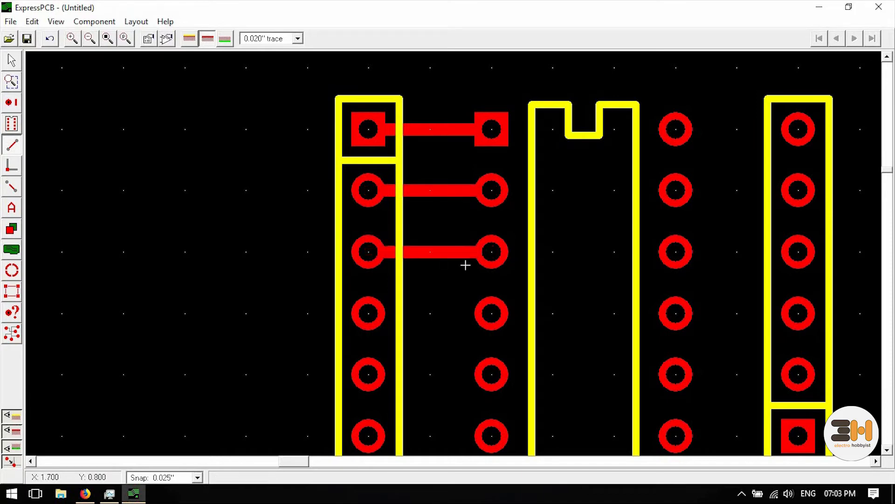
{"action": "left_click", "coordinate": [371, 312]}
{"action": "left_click", "coordinate": [491, 314]}
{"action": "key", "text": "Escape"}
{"action": "left_click", "coordinate": [370, 373]}
{"action": "left_click", "coordinate": [492, 374]}
{"action": "key", "text": "Escape"}
Route a straight trace from the left SIP's sixth pin to the DIP's sixth left-hand pin.
{"action": "scroll", "coordinate": [428, 384], "scroll_direction": "down", "scroll_amount": 1}
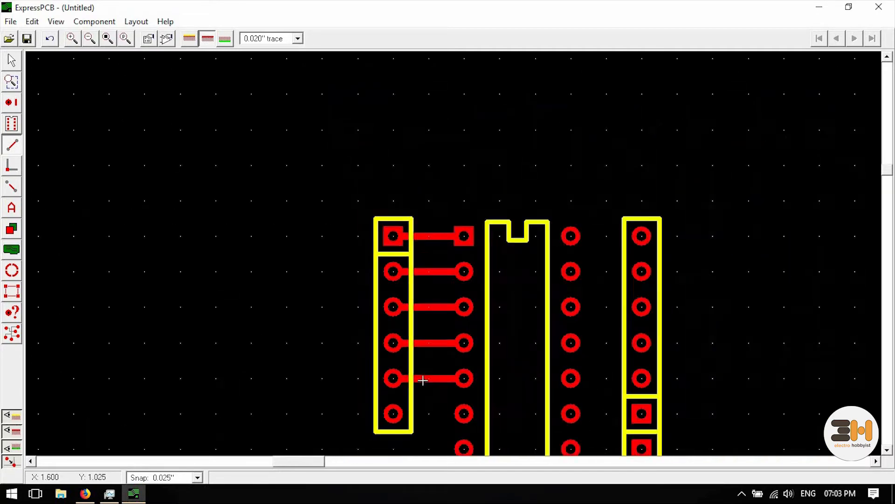
{"action": "scroll", "coordinate": [457, 333], "scroll_direction": "down", "scroll_amount": 1}
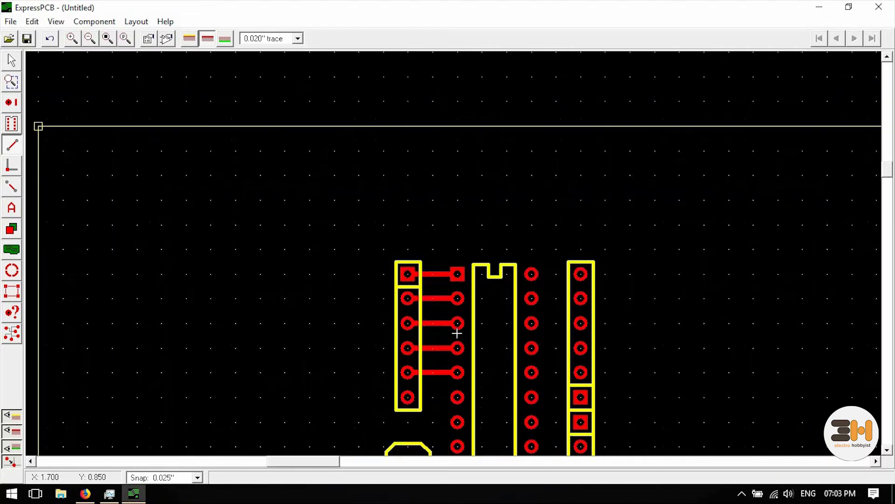
{"action": "scroll", "coordinate": [457, 333], "scroll_direction": "down", "scroll_amount": 2}
{"action": "scroll", "coordinate": [457, 333], "scroll_direction": "up", "scroll_amount": 2}
{"action": "key", "text": "alt"}
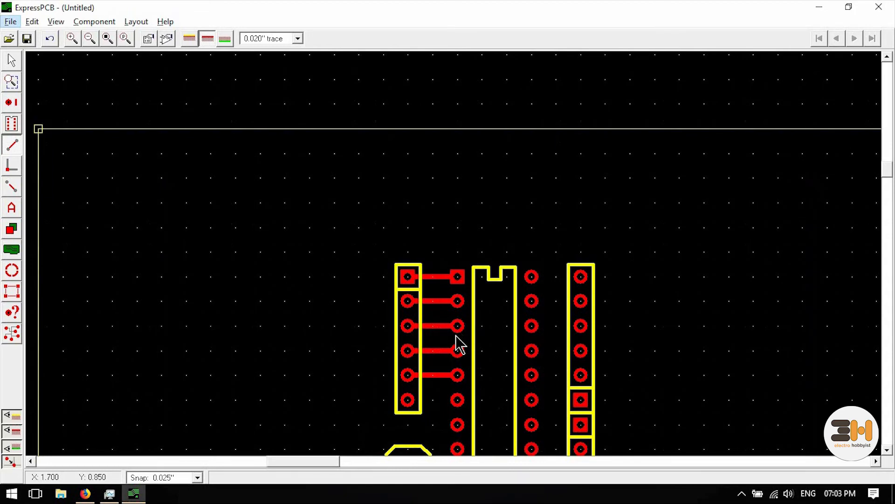
{"action": "key", "text": "alt"}
{"action": "left_click_drag", "start_coordinate": [883, 179], "coordinate": [883, 182]}
{"action": "scroll", "coordinate": [437, 174], "scroll_direction": "up", "scroll_amount": 1}
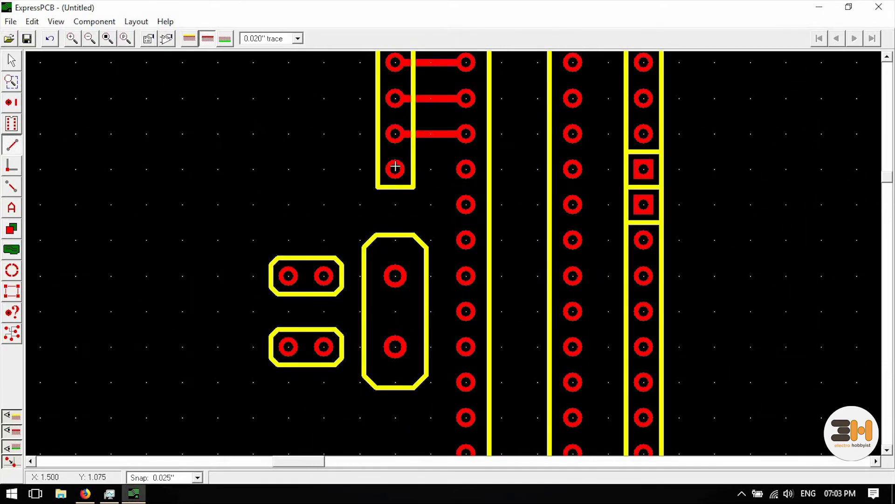
{"action": "left_click", "coordinate": [396, 169]}
{"action": "left_click", "coordinate": [466, 170]}
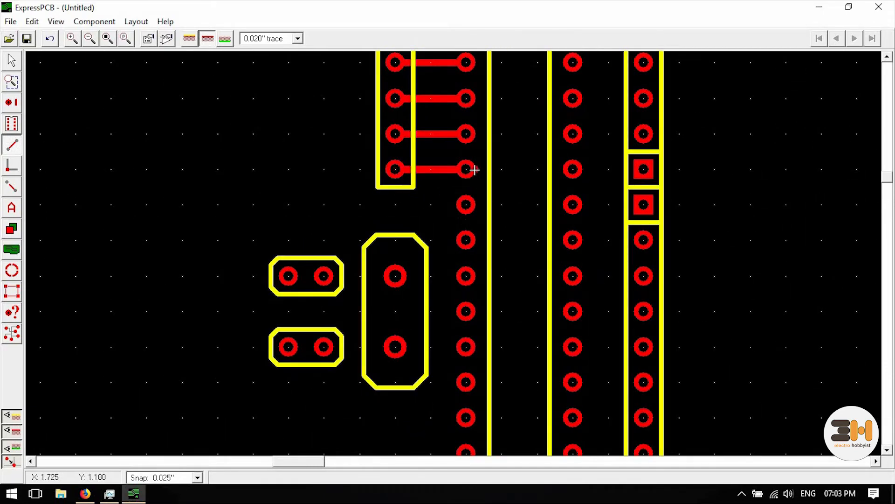
{"action": "key", "text": "ctrl+z"}
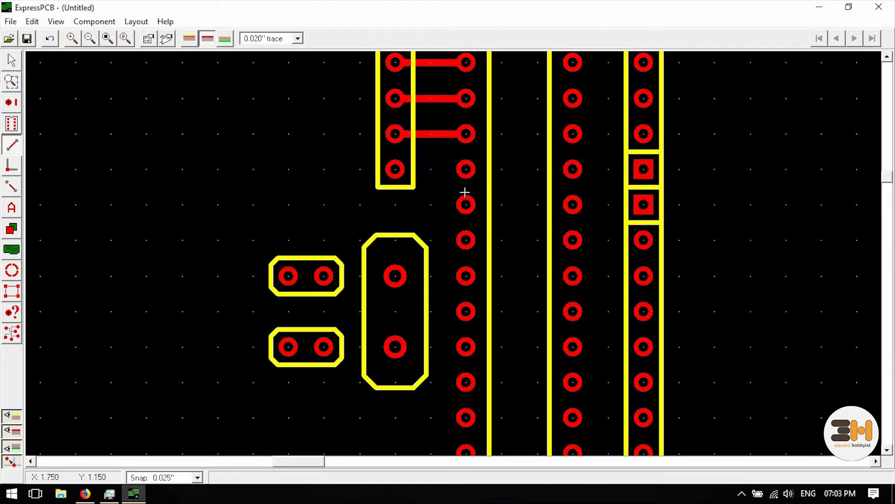
{"action": "left_click", "coordinate": [395, 170]}
{"action": "left_click", "coordinate": [465, 169]}
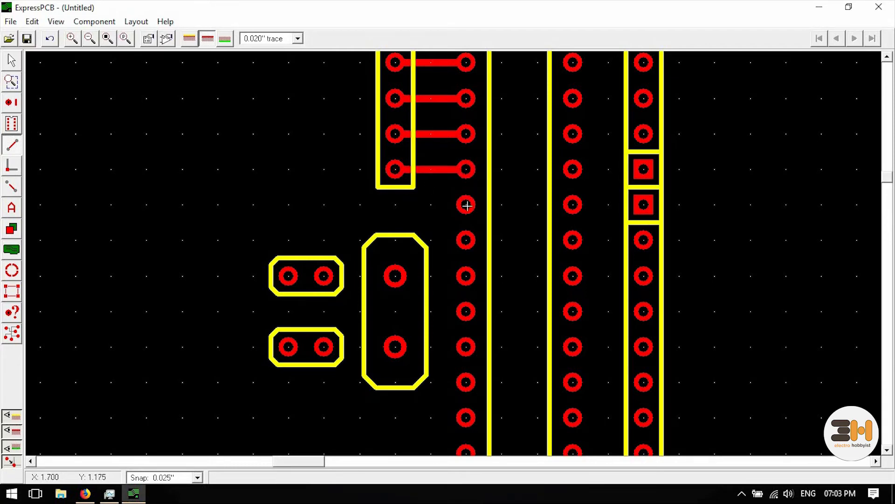
Route the DIP's ninth and tenth left-hand pins through the crystal's upper and lower pads to the right pads of the two capacitors.
{"action": "left_click", "coordinate": [466, 276]}
{"action": "left_click", "coordinate": [394, 276]}
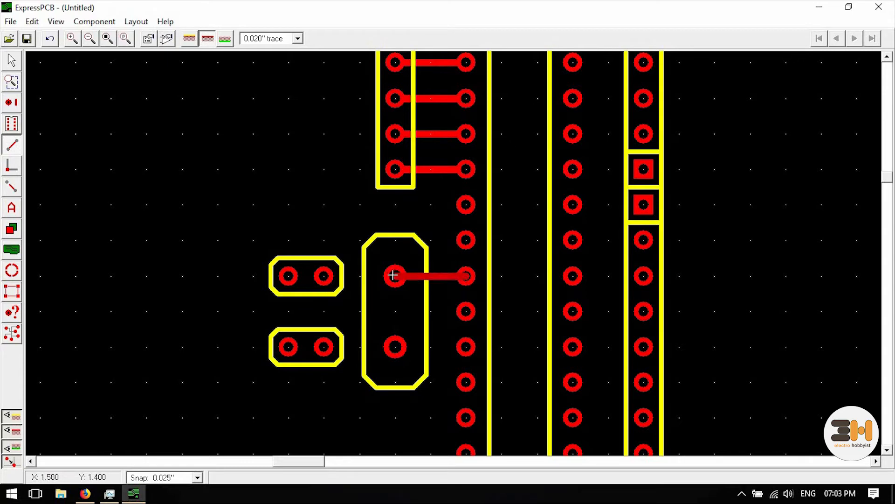
{"action": "left_click", "coordinate": [322, 276]}
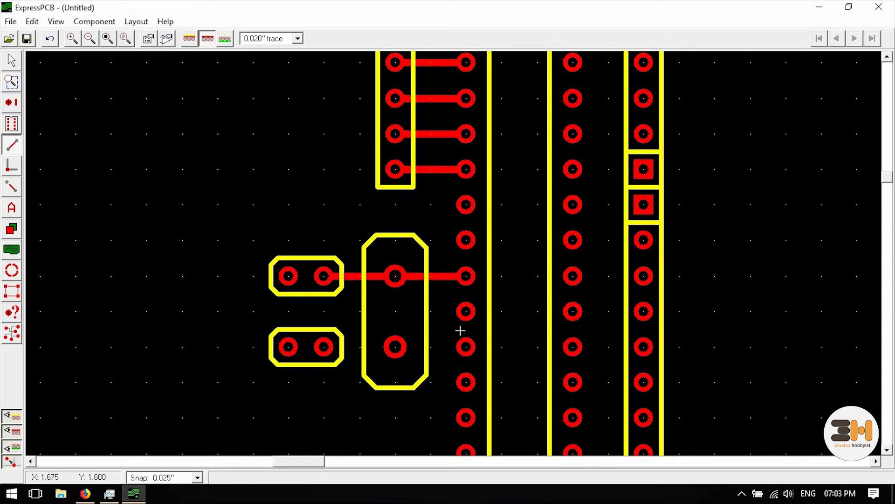
{"action": "left_click", "coordinate": [464, 313]}
{"action": "left_click", "coordinate": [396, 311]}
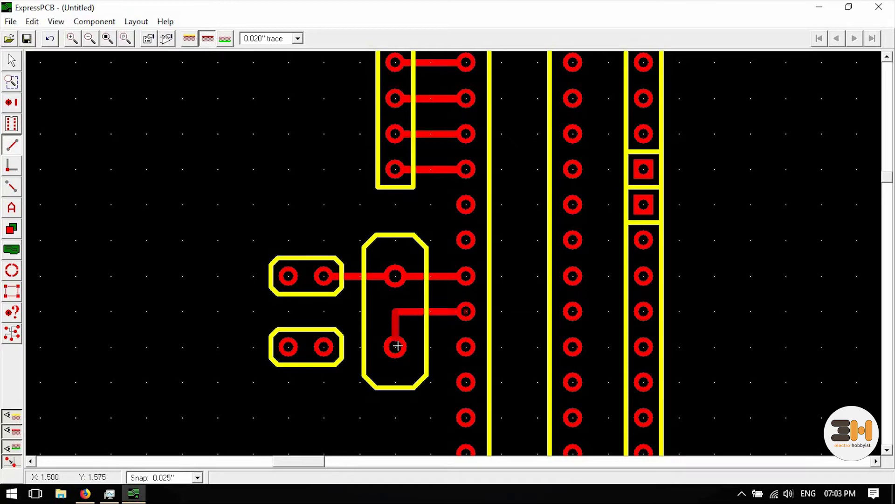
{"action": "left_click", "coordinate": [323, 346]}
Connect the left pads of both capacitors and route them up and over the crystal to the DIP's eighth left-hand pin.
{"action": "left_click", "coordinate": [288, 276]}
{"action": "left_click", "coordinate": [288, 345]}
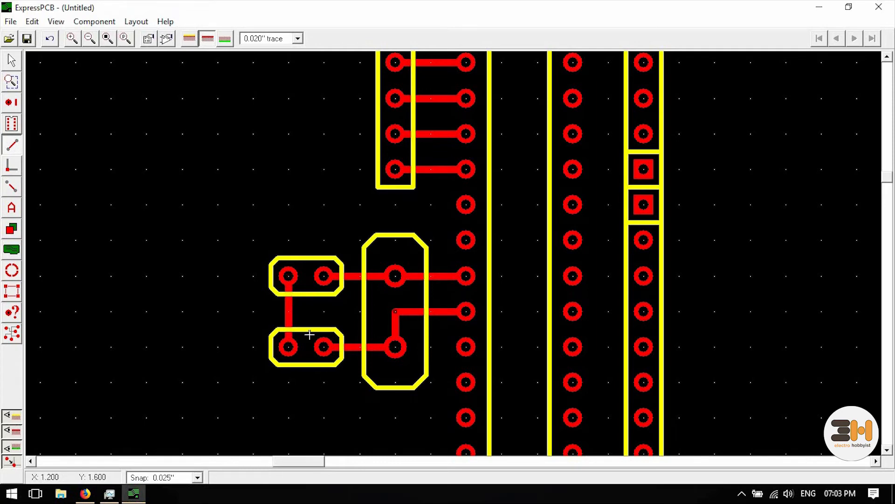
{"action": "left_click", "coordinate": [290, 264]}
{"action": "left_click", "coordinate": [289, 240]}
{"action": "left_click", "coordinate": [469, 241]}
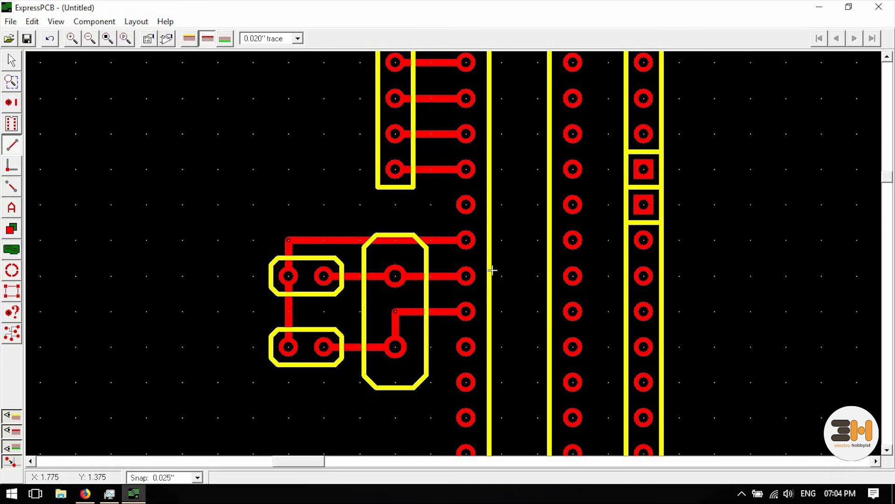
Route the DIP's seventh left-hand pin across the chip to pins 21 and 20, and on to the 8-pin SIP's third pin.
{"action": "left_click", "coordinate": [465, 205]}
{"action": "left_click", "coordinate": [500, 204]}
{"action": "left_click", "coordinate": [573, 241]}
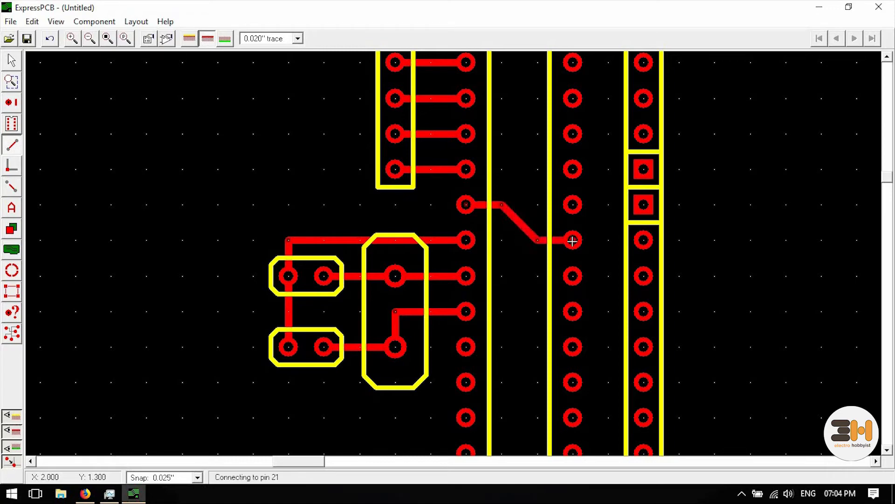
{"action": "left_click", "coordinate": [569, 274]}
{"action": "left_click", "coordinate": [645, 276]}
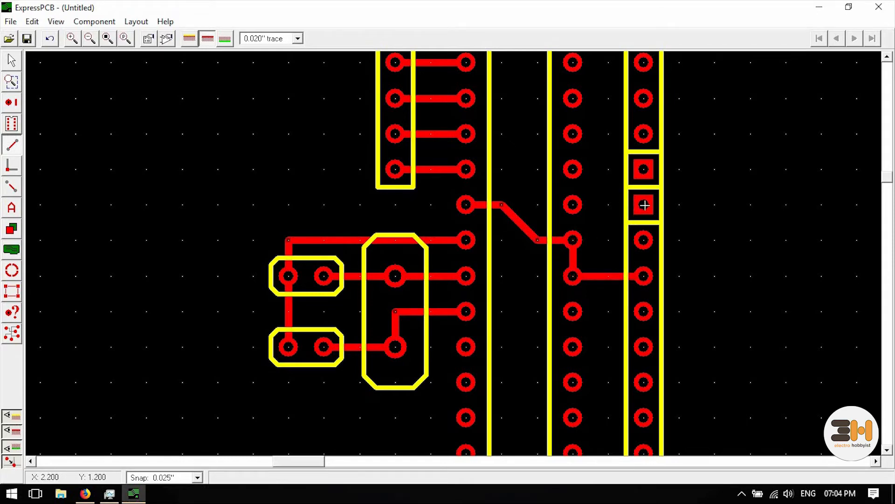
Route straight traces from the square pads of the 8-pin SIP and the right-hand 6-pin SIP to the adjacent DIP pins.
{"action": "left_click", "coordinate": [573, 204]}
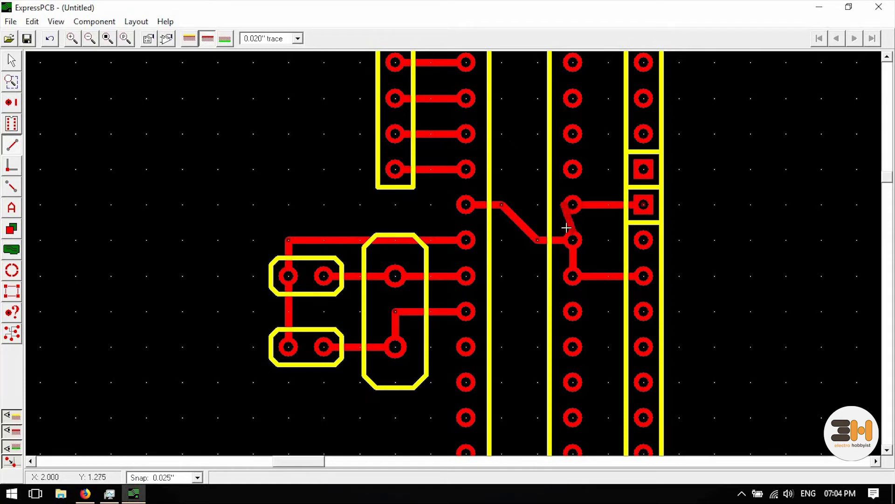
{"action": "key", "text": "Escape"}
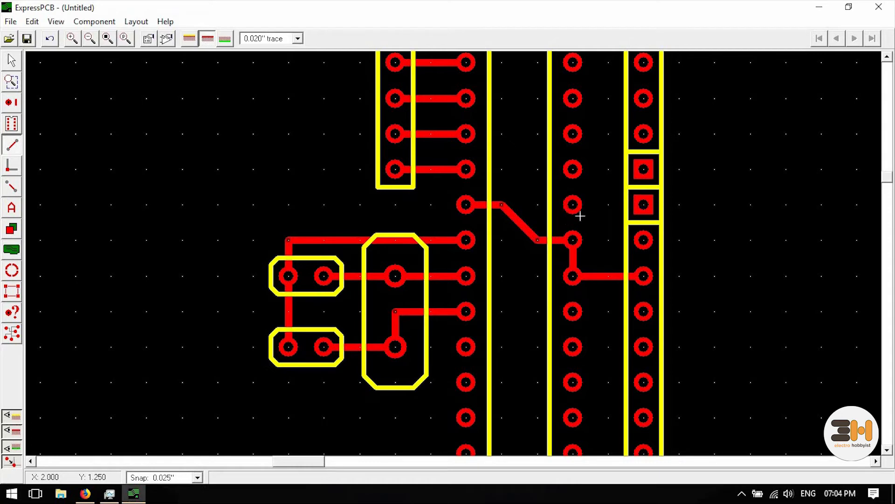
{"action": "left_click", "coordinate": [643, 206]}
{"action": "left_click", "coordinate": [572, 204]}
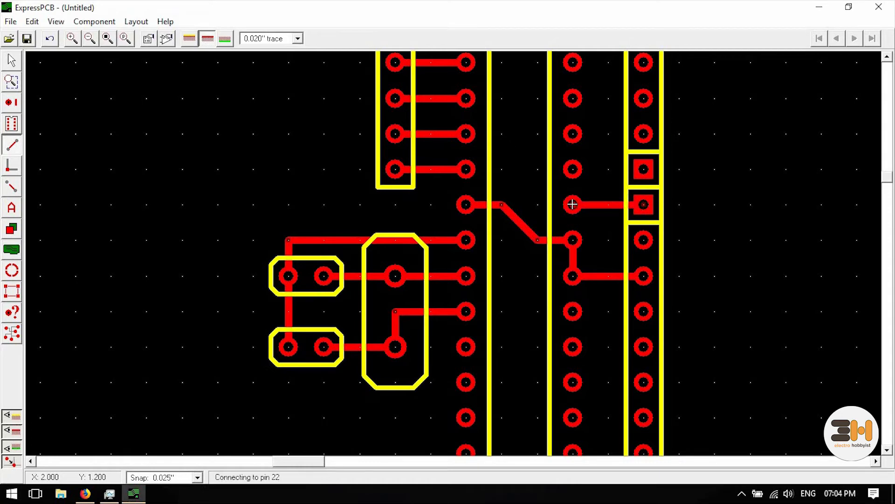
{"action": "left_click", "coordinate": [643, 169]}
{"action": "left_click", "coordinate": [573, 169]}
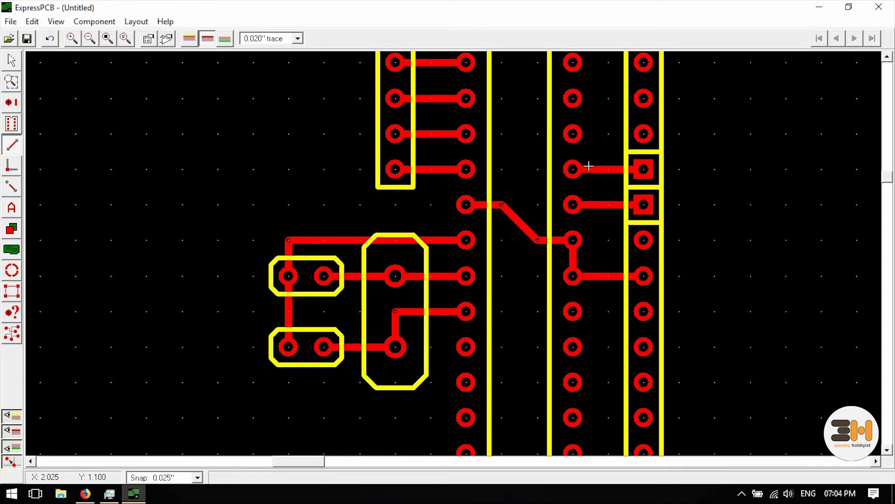
Route straight traces from the right-hand 6-pin SIP's second, third and fourth pins to DIP pins 24, 25 and 26.
{"action": "left_click", "coordinate": [647, 132]}
{"action": "left_click", "coordinate": [573, 134]}
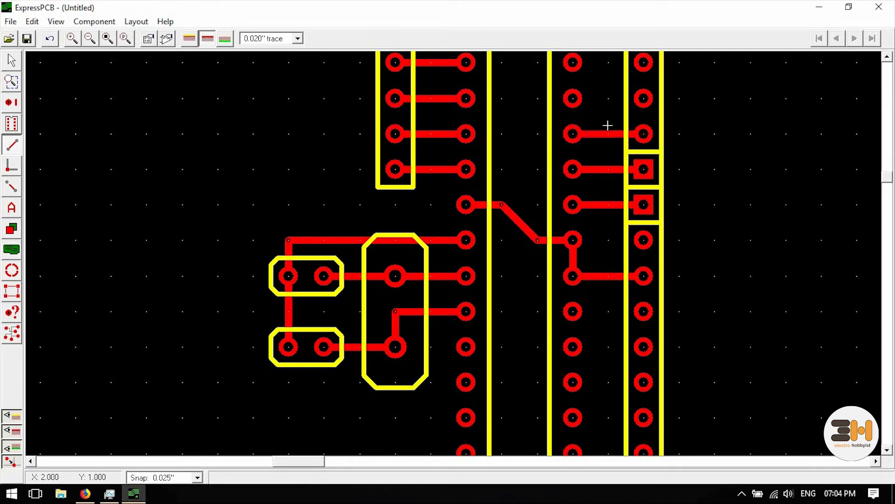
{"action": "left_click", "coordinate": [573, 98]}
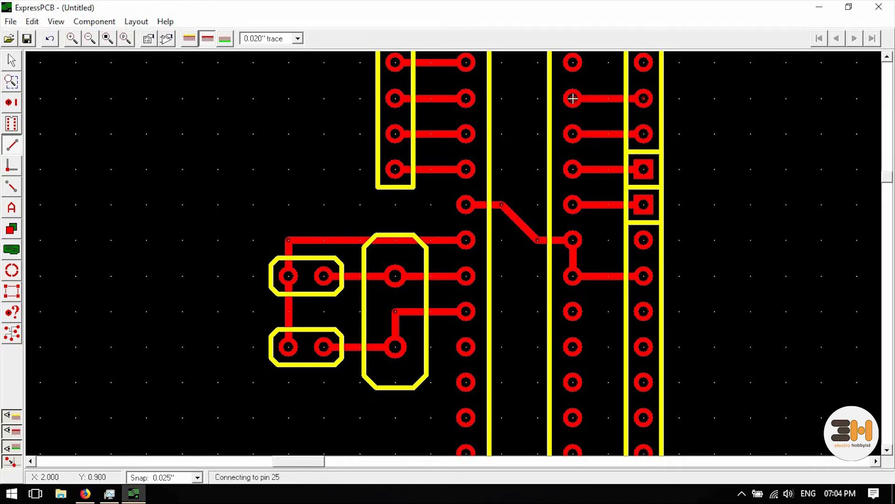
{"action": "scroll", "coordinate": [573, 99], "scroll_direction": "down", "scroll_amount": 2}
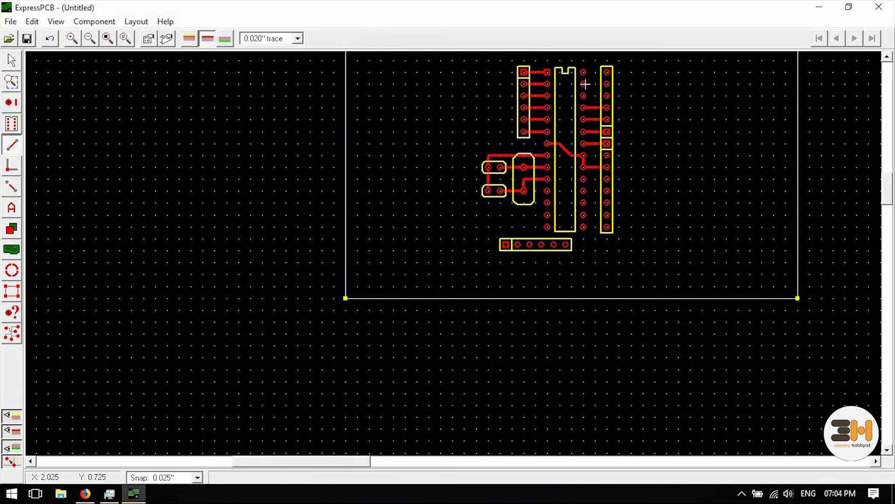
{"action": "scroll", "coordinate": [586, 84], "scroll_direction": "up", "scroll_amount": 3}
{"action": "left_click", "coordinate": [574, 144]}
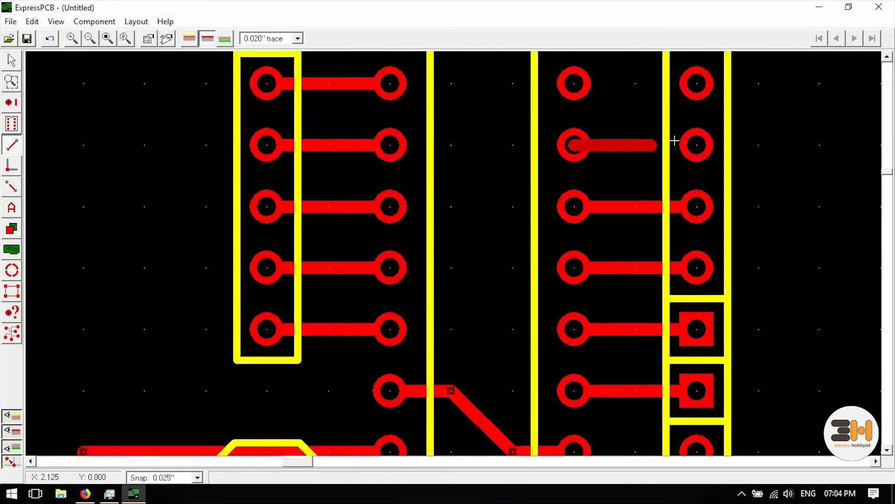
{"action": "left_click", "coordinate": [695, 142]}
Connect DIP pins 27 and 28 with straight traces to the last two pins of the right-hand 6-pin SIP.
{"action": "scroll", "coordinate": [662, 168], "scroll_direction": "down", "scroll_amount": 1}
{"action": "scroll", "coordinate": [661, 168], "scroll_direction": "down", "scroll_amount": 3}
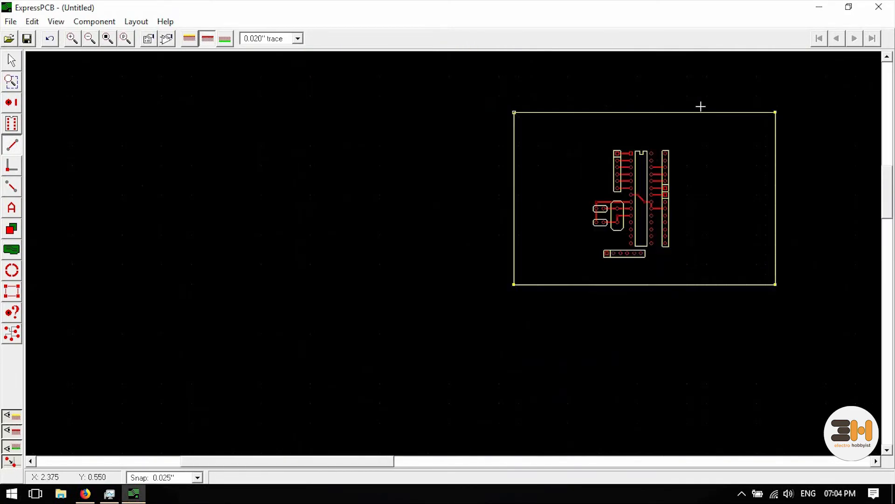
{"action": "scroll", "coordinate": [671, 124], "scroll_direction": "up", "scroll_amount": 2}
{"action": "scroll", "coordinate": [688, 166], "scroll_direction": "up", "scroll_amount": 1}
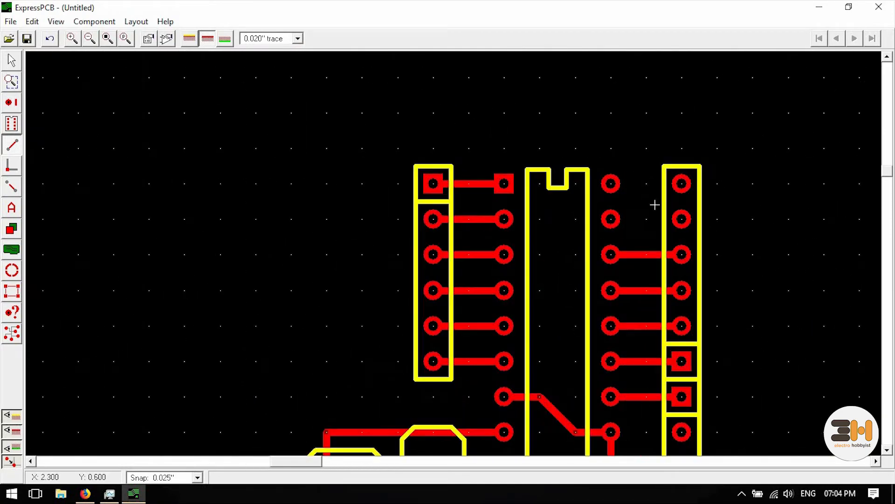
{"action": "left_click", "coordinate": [611, 218]}
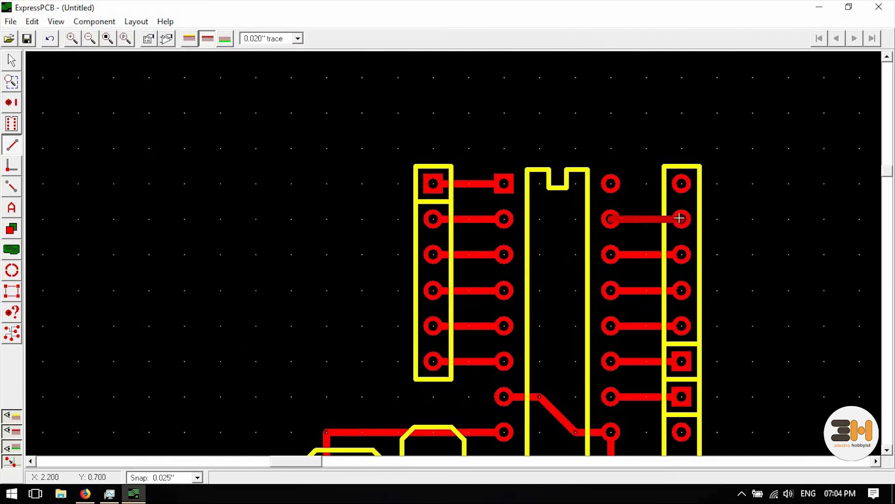
{"action": "left_click", "coordinate": [681, 219]}
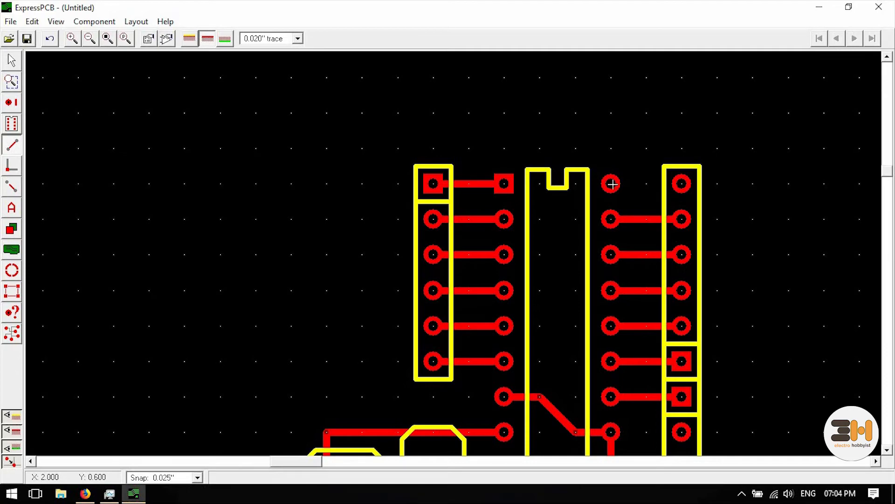
{"action": "left_click", "coordinate": [612, 184]}
{"action": "left_click", "coordinate": [681, 183]}
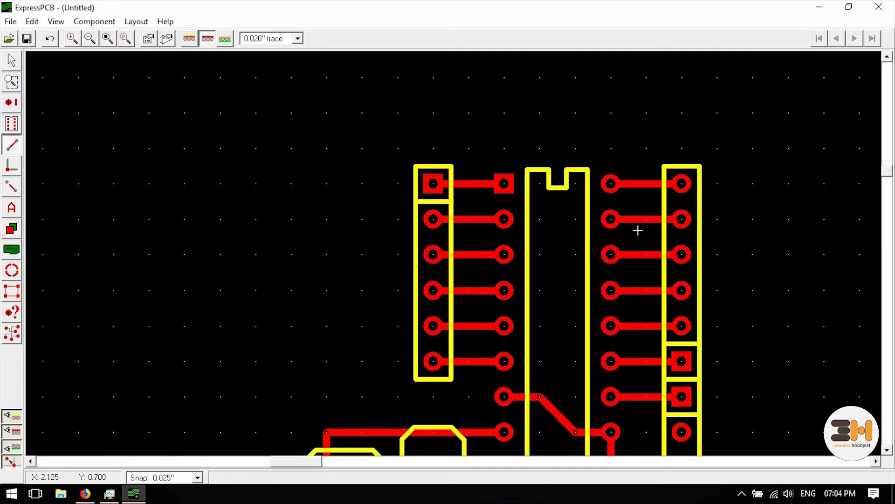
Route straight traces from DIP pins 19, 18 and 17 to the fourth, fifth and sixth pins of the 8-pin SIP.
{"action": "scroll", "coordinate": [709, 273], "scroll_direction": "down", "scroll_amount": 3}
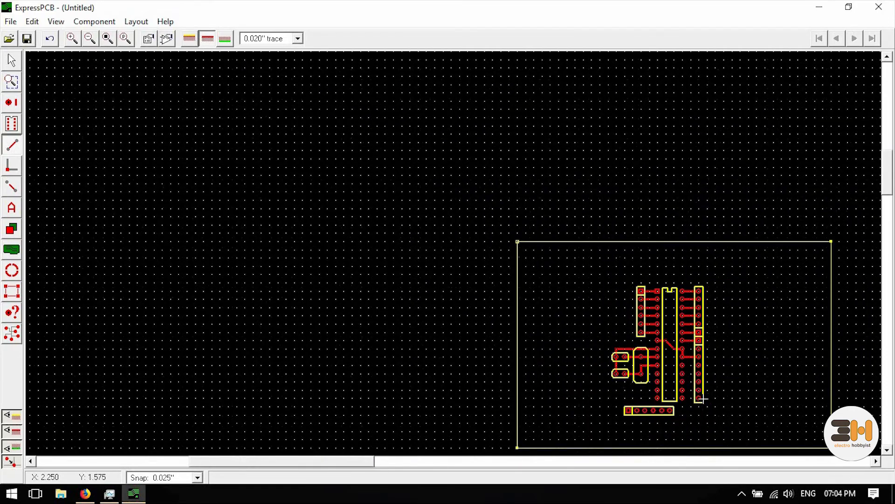
{"action": "scroll", "coordinate": [703, 421], "scroll_direction": "up", "scroll_amount": 3}
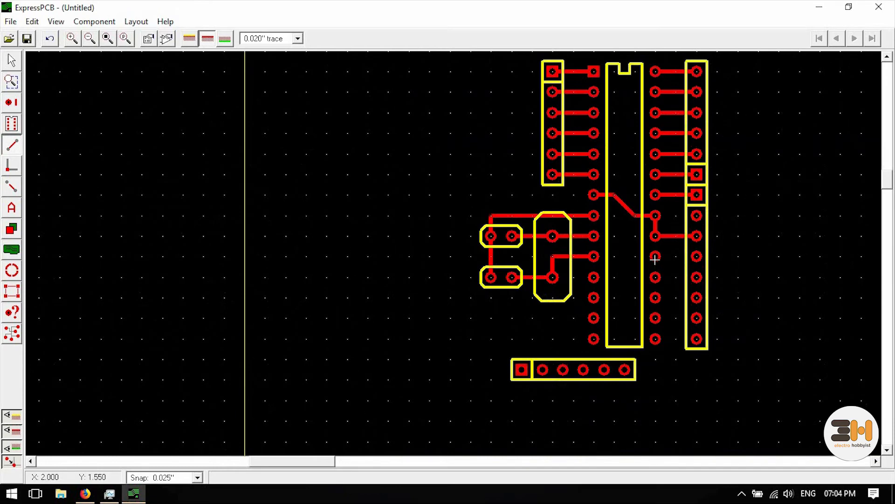
{"action": "left_click", "coordinate": [655, 256]}
{"action": "left_click", "coordinate": [697, 256]}
{"action": "left_click", "coordinate": [696, 277]}
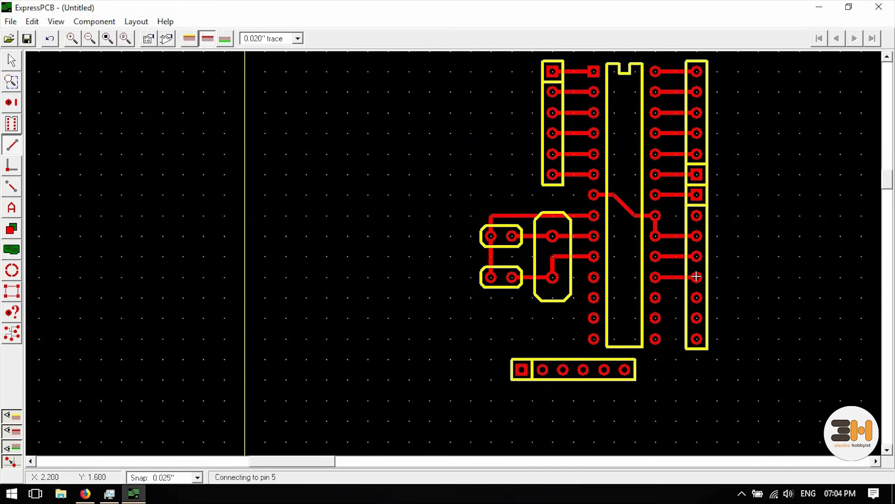
{"action": "left_click", "coordinate": [655, 297]}
{"action": "left_click", "coordinate": [696, 297]}
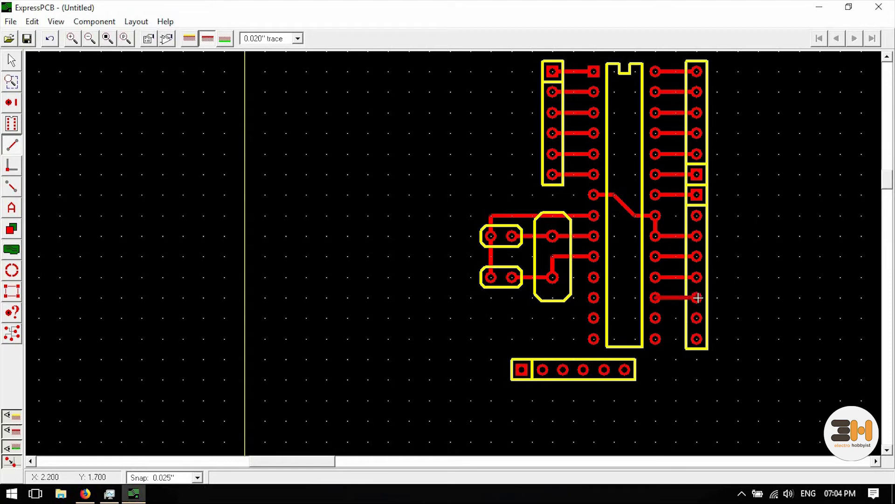
{"action": "left_click", "coordinate": [655, 318]}
{"action": "left_click", "coordinate": [697, 317]}
{"action": "key", "text": "ctrl+z"}
Connect DIP pins 16 and 15 with straight traces to the last two pins of the 8-pin SIP.
{"action": "scroll", "coordinate": [655, 317], "scroll_direction": "up", "scroll_amount": 2}
{"action": "left_click", "coordinate": [654, 317]}
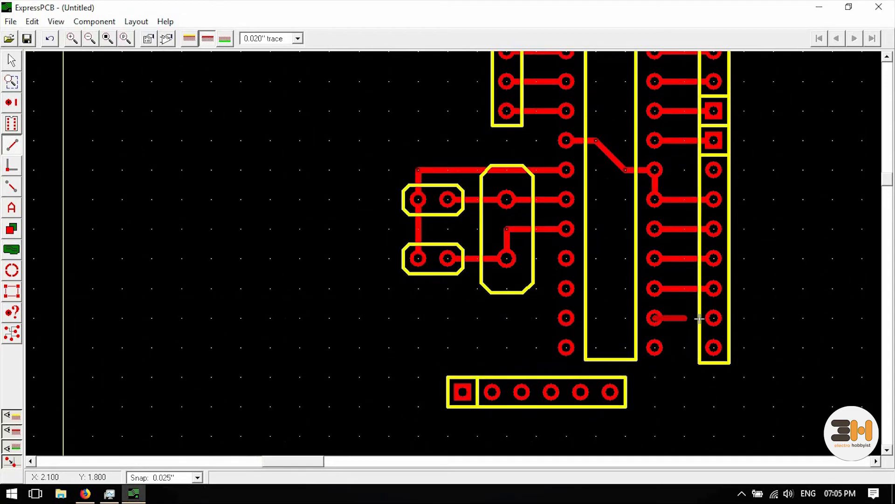
{"action": "left_click", "coordinate": [712, 318]}
{"action": "left_click", "coordinate": [654, 347]}
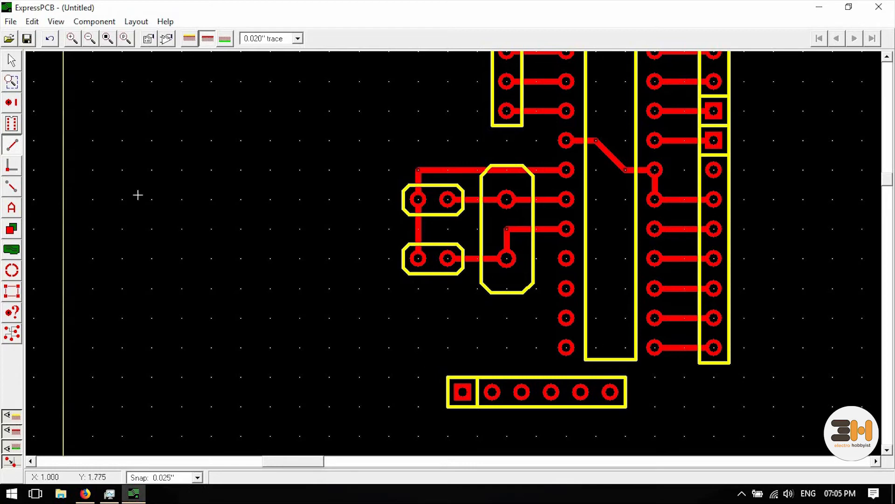
Shift the 6-pin SIP below the chip about 0.050" to the right, aligning its fourth pin with the DIP's left-hand pin column.
{"action": "left_click", "coordinate": [12, 60]}
{"action": "double_click", "coordinate": [550, 395]}
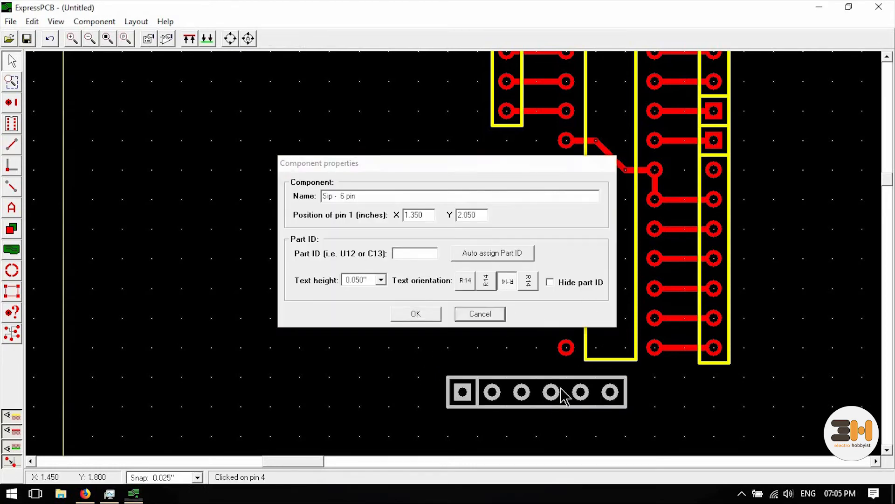
{"action": "key", "text": "Return"}
{"action": "left_click_drag", "start_coordinate": [566, 400], "coordinate": [579, 398]}
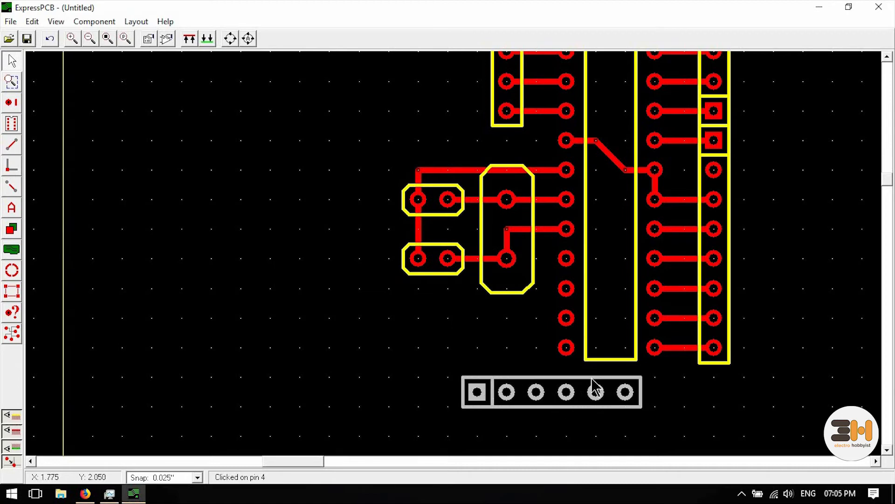
{"action": "left_click", "coordinate": [632, 429]}
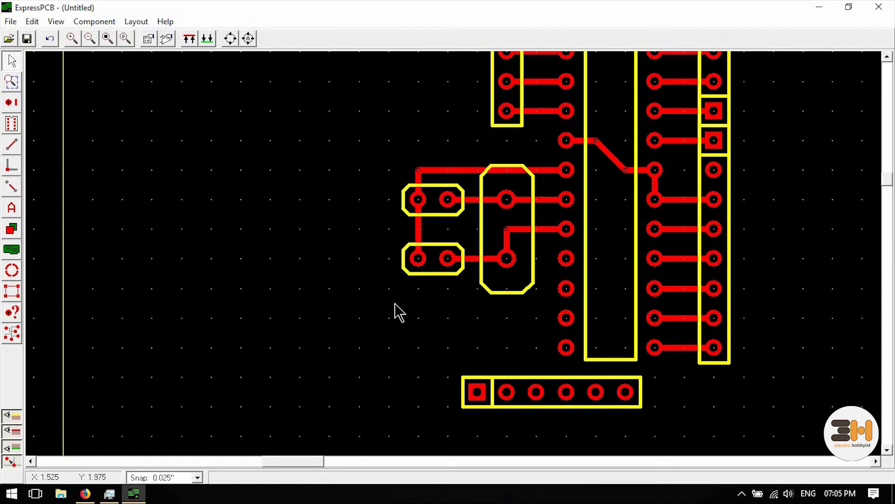
Route DIP pin 8 down inside the chip to the bottom SIP's fifth pin, and its sixth pin up to the seventh-pin trace's lower bend.
{"action": "left_click", "coordinate": [12, 146]}
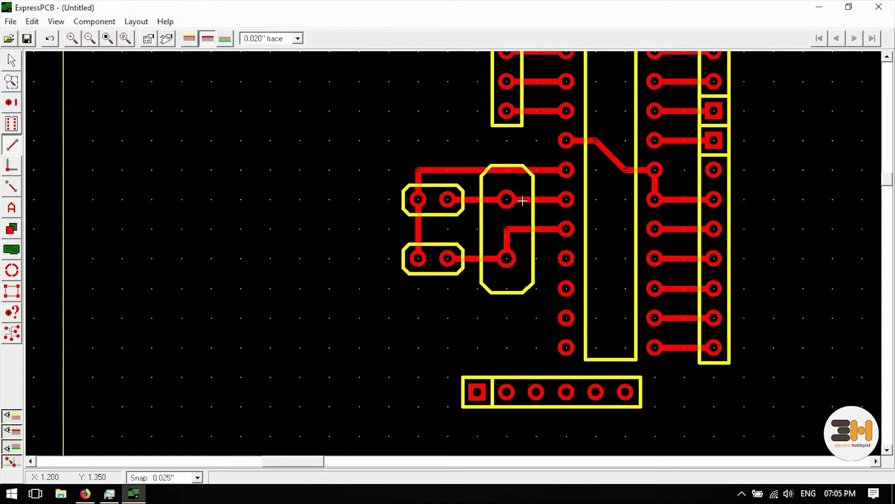
{"action": "left_click", "coordinate": [576, 169]}
{"action": "left_click", "coordinate": [596, 170]}
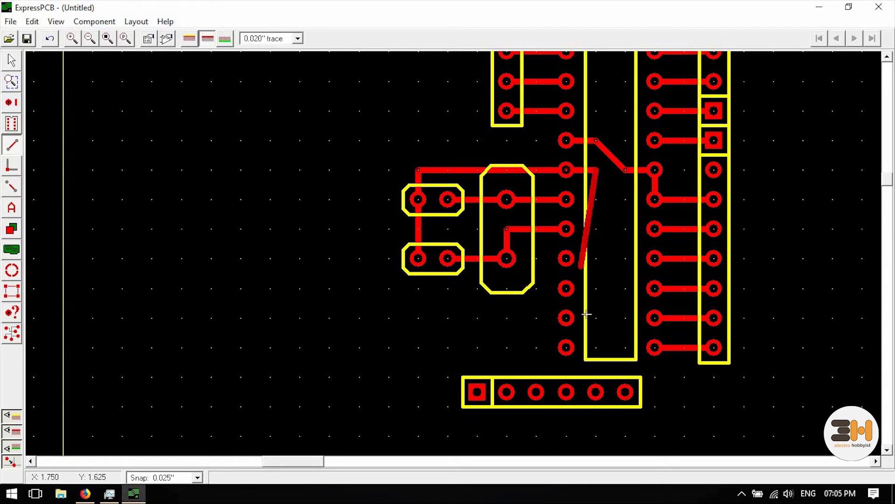
{"action": "left_click", "coordinate": [596, 392]}
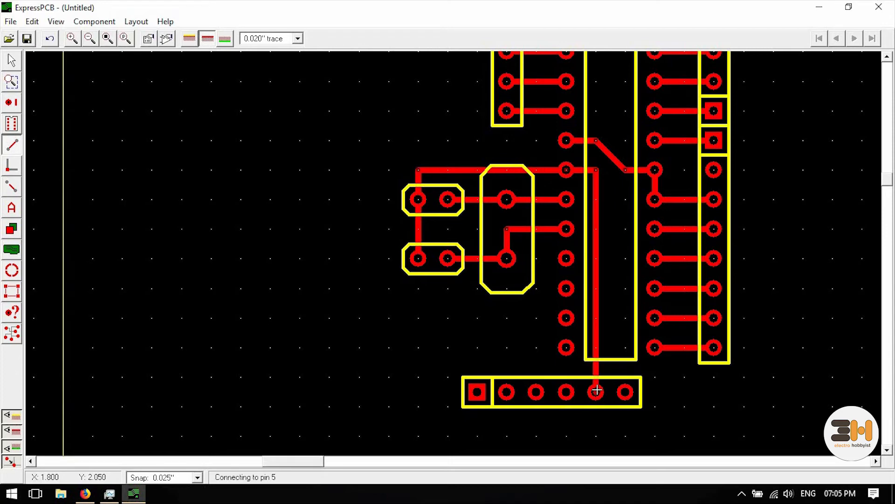
{"action": "left_click", "coordinate": [626, 391]}
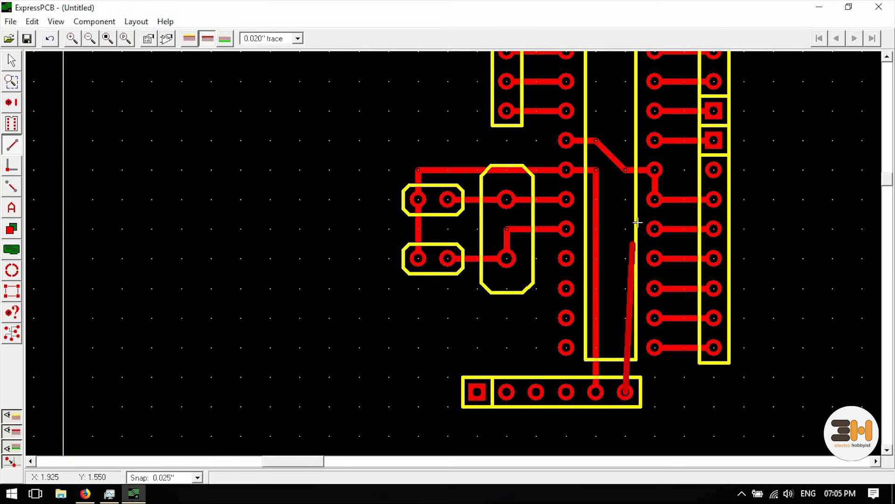
{"action": "left_click", "coordinate": [626, 171]}
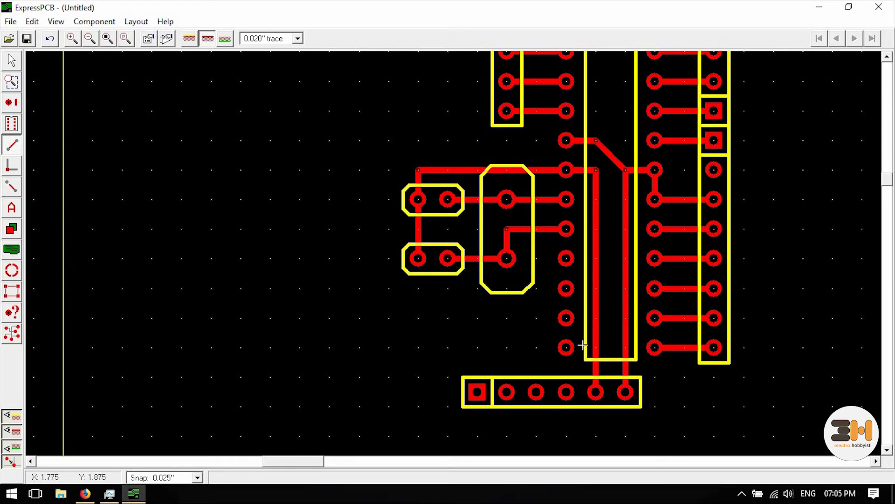
Route DIP pin 14 straight down to the bottom SIP's fourth pin, and the SIP's third pin up and diagonally to DIP pin 13.
{"action": "left_click", "coordinate": [566, 348]}
{"action": "left_click", "coordinate": [566, 392]}
{"action": "left_click", "coordinate": [536, 392]}
{"action": "left_click", "coordinate": [536, 348]}
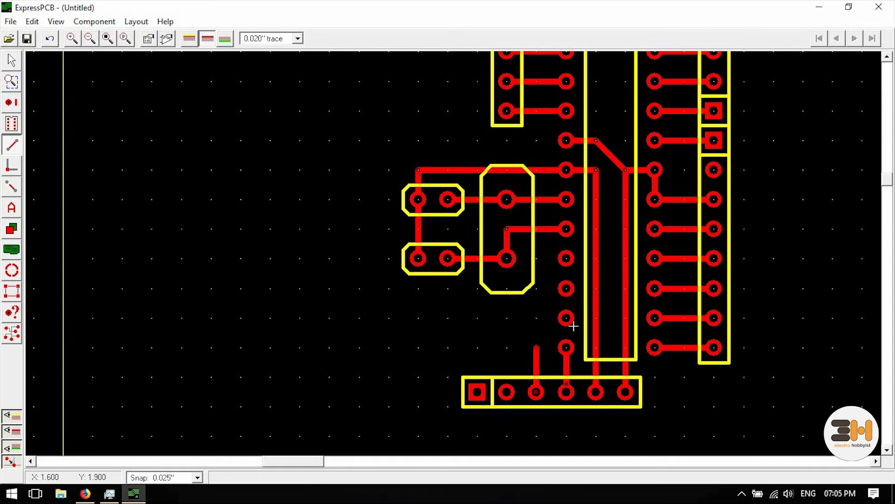
{"action": "left_click", "coordinate": [565, 318]}
Route DIP pins 12 and 11 diagonally, then straight down to the bottom SIP's second pin and square pad.
{"action": "left_click", "coordinate": [566, 289]}
{"action": "left_click", "coordinate": [506, 347]}
{"action": "left_click", "coordinate": [507, 391]}
{"action": "left_click", "coordinate": [506, 392]}
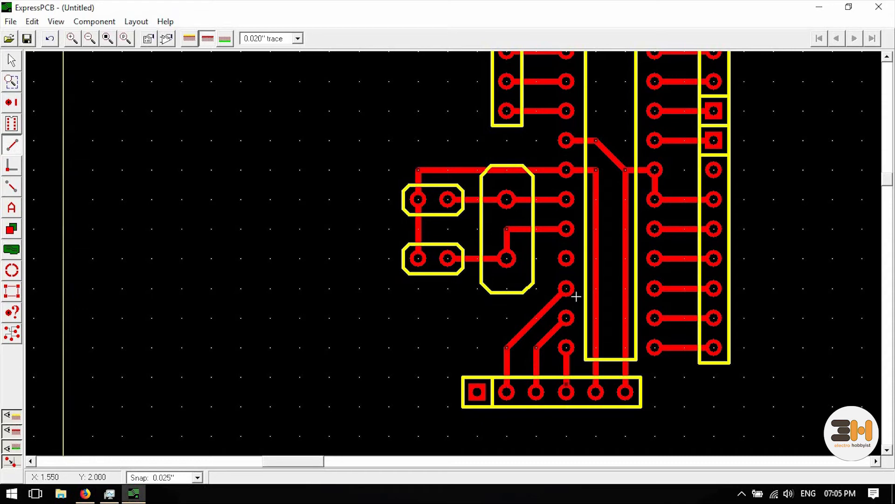
{"action": "left_click", "coordinate": [566, 258]}
{"action": "left_click", "coordinate": [477, 348]}
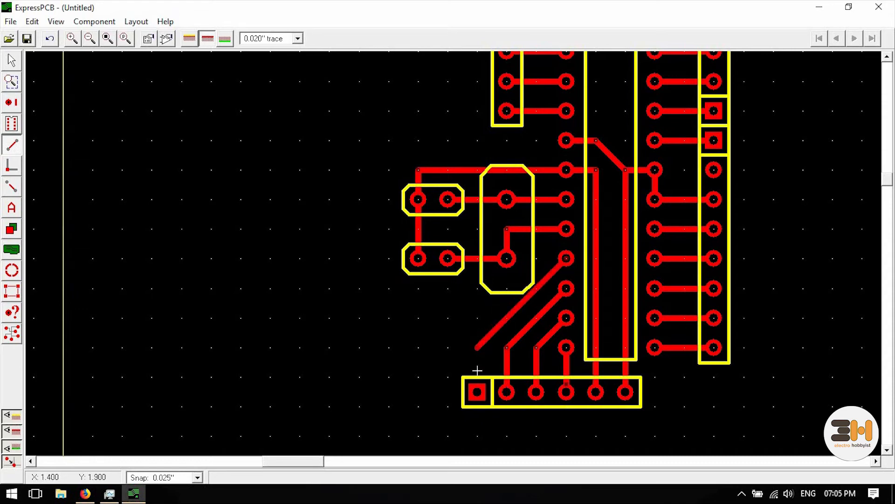
{"action": "left_click", "coordinate": [476, 391]}
{"action": "left_click", "coordinate": [476, 391]}
Route a trace from the DIP's square pin 1 into the chip outline and down to the upper bend of the seventh-pin trace.
{"action": "scroll", "coordinate": [683, 378], "scroll_direction": "down", "scroll_amount": 2}
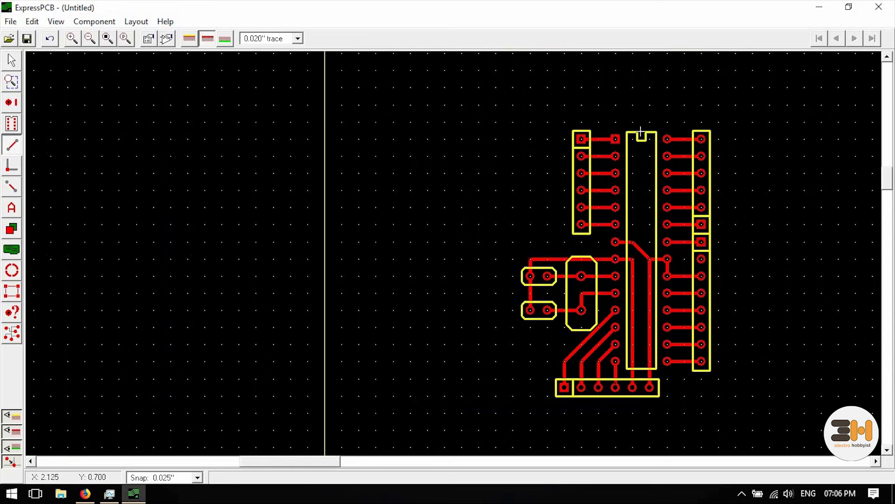
{"action": "scroll", "coordinate": [626, 134], "scroll_direction": "up", "scroll_amount": 1}
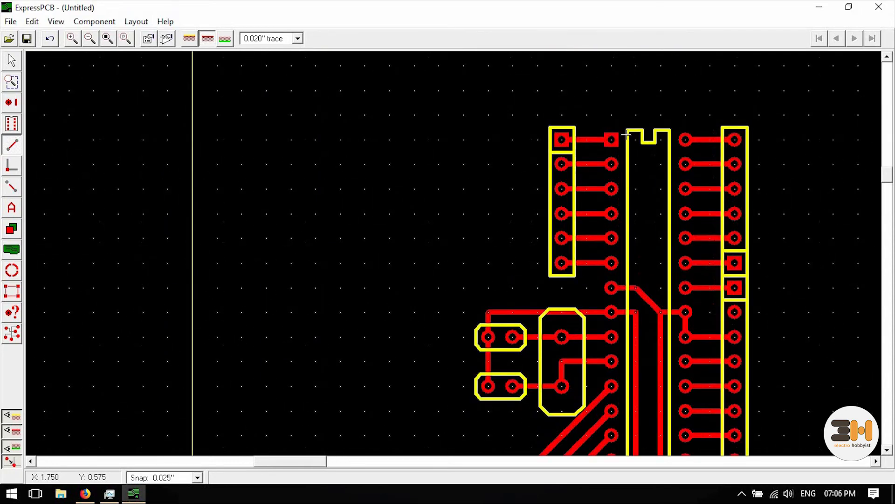
{"action": "left_click", "coordinate": [611, 138]}
{"action": "left_click", "coordinate": [635, 137]}
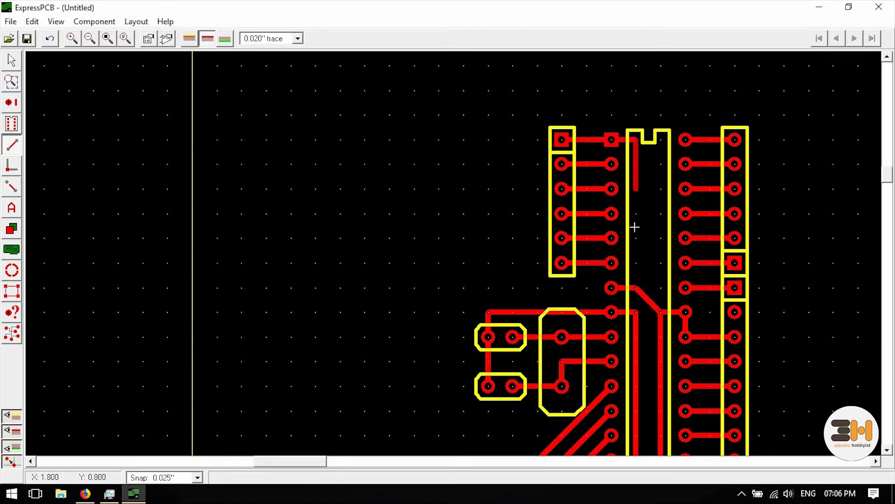
{"action": "left_click", "coordinate": [635, 287]}
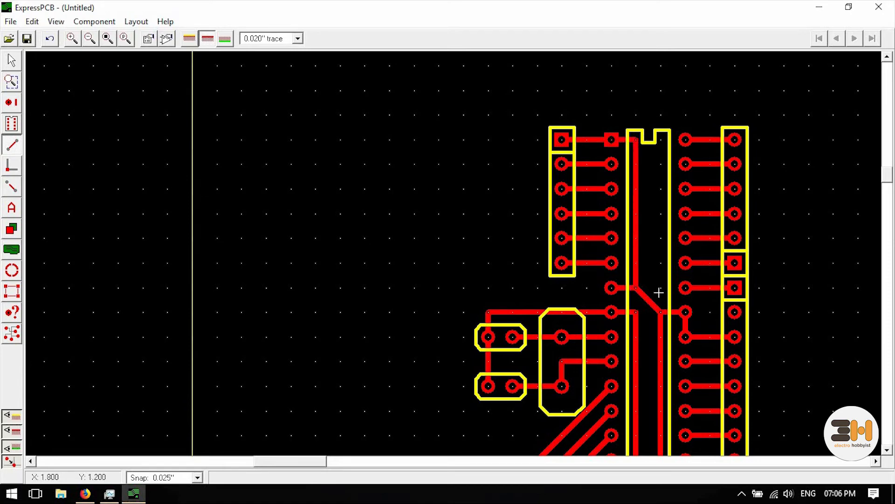
Route a trace from the lower right-hand SIP's square pad outward, down alongside the header, and diagonally in beneath its last pin.
{"action": "scroll", "coordinate": [737, 321], "scroll_direction": "down", "scroll_amount": 2}
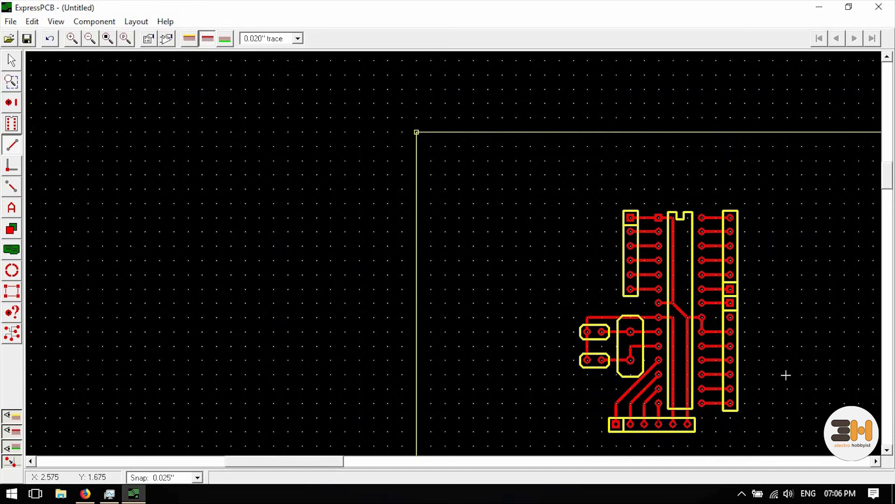
{"action": "scroll", "coordinate": [786, 383], "scroll_direction": "up", "scroll_amount": 2}
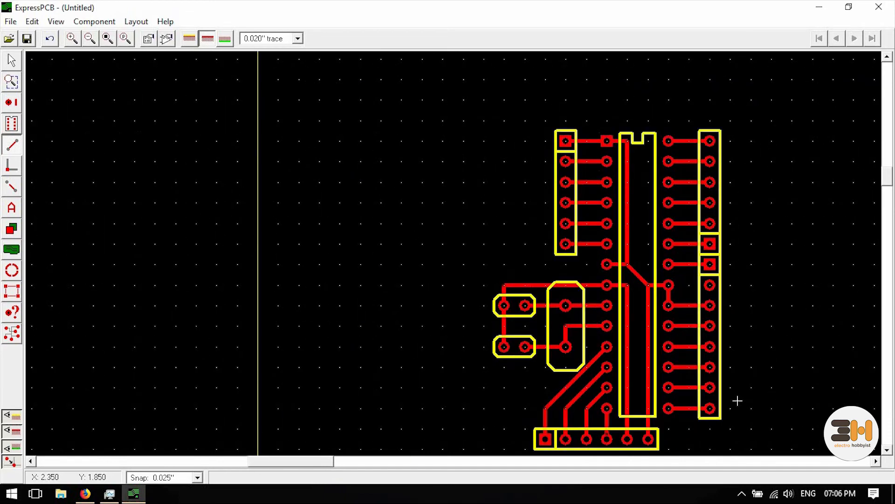
{"action": "scroll", "coordinate": [738, 401], "scroll_direction": "up", "scroll_amount": 1}
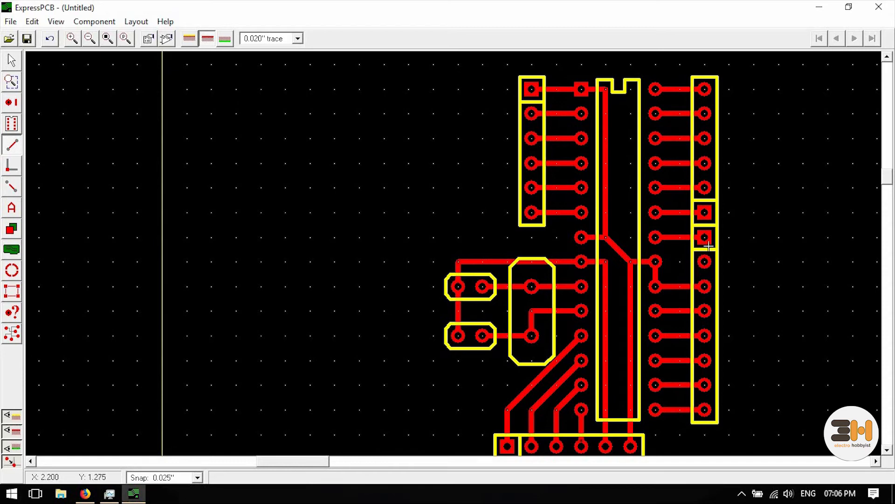
{"action": "left_click", "coordinate": [724, 237]}
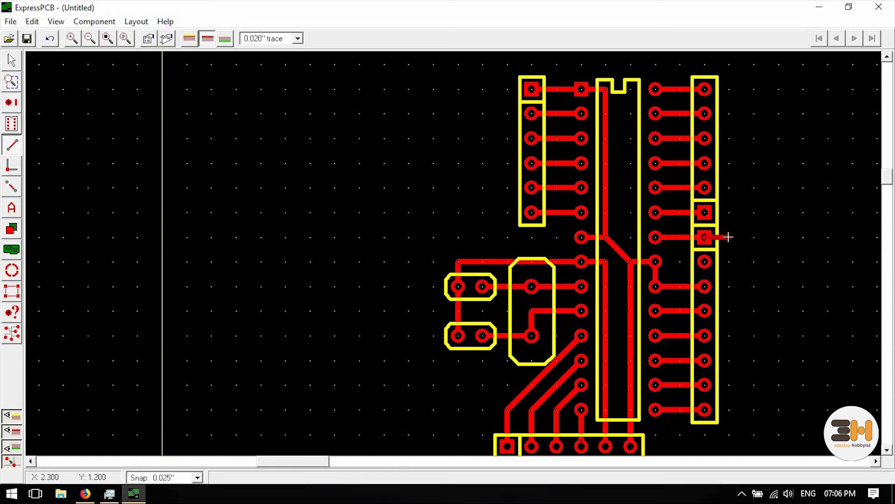
{"action": "left_click", "coordinate": [729, 409]}
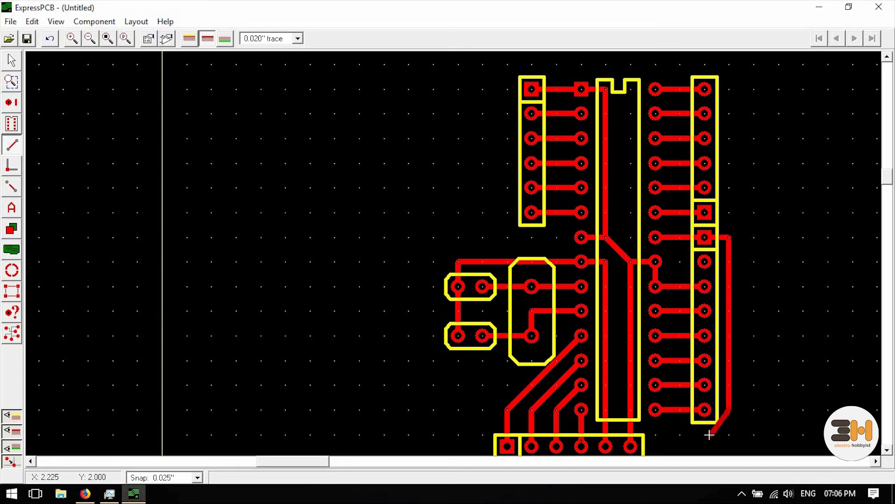
{"action": "left_click", "coordinate": [705, 435]}
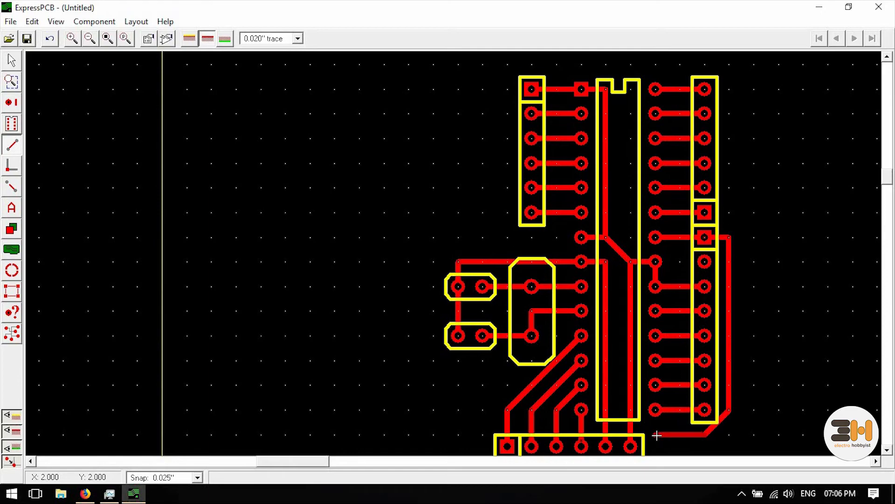
Continue the trace past the end of the bottom SIP, beneath it, and up into its fifth pin.
{"action": "scroll", "coordinate": [657, 435], "scroll_direction": "down", "scroll_amount": 2}
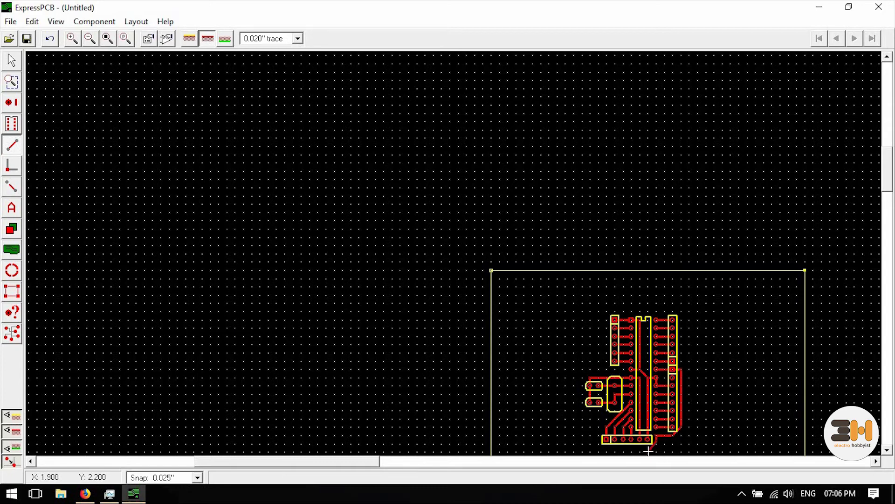
{"action": "scroll", "coordinate": [641, 434], "scroll_direction": "down", "scroll_amount": 3}
{"action": "scroll", "coordinate": [645, 340], "scroll_direction": "up", "scroll_amount": 4}
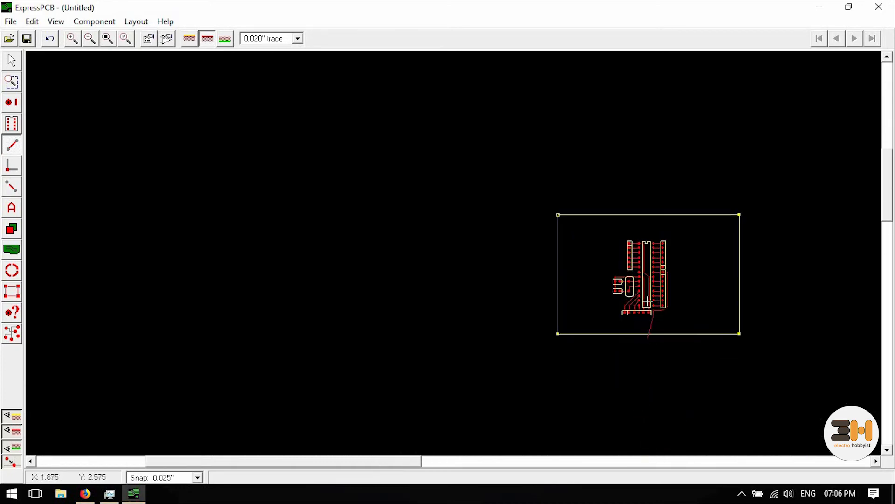
{"action": "scroll", "coordinate": [650, 321], "scroll_direction": "up", "scroll_amount": 2}
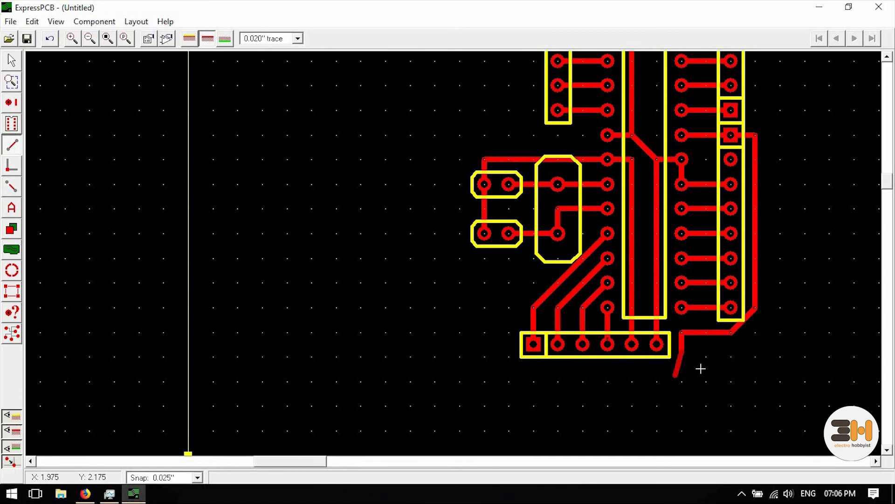
{"action": "left_click", "coordinate": [658, 380]}
{"action": "left_click", "coordinate": [632, 381]}
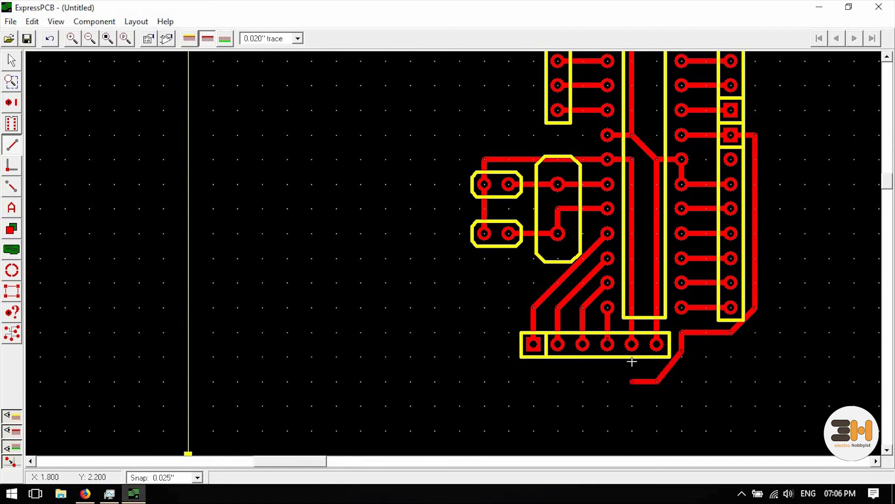
{"action": "left_click", "coordinate": [632, 347]}
Lower the trace corner beside the bottom SIP slightly, and straighten the final bend into a diagonal reaching the fifth pin.
{"action": "left_click", "coordinate": [12, 61]}
{"action": "left_click_drag", "start_coordinate": [682, 351], "coordinate": [681, 357]}
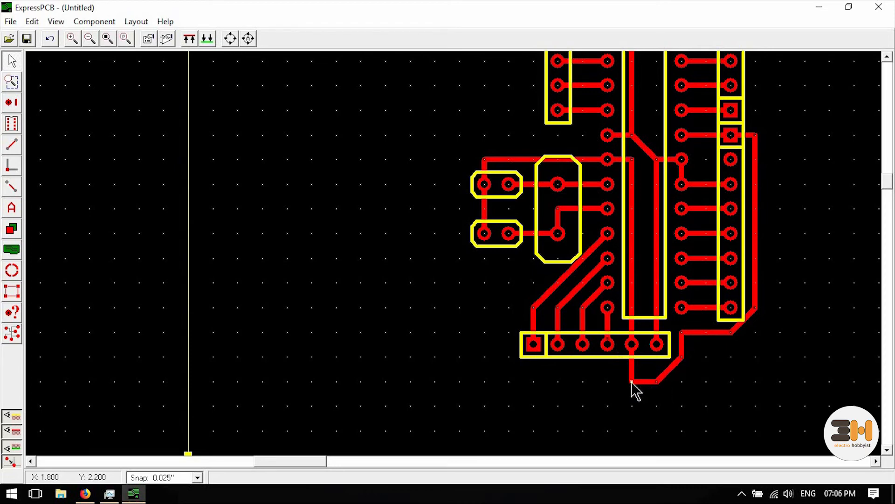
{"action": "left_click_drag", "start_coordinate": [635, 374], "coordinate": [639, 359]}
Select the entire circuit and move it into the upper-left corner of the board outline.
{"action": "scroll", "coordinate": [637, 368], "scroll_direction": "down", "scroll_amount": 1}
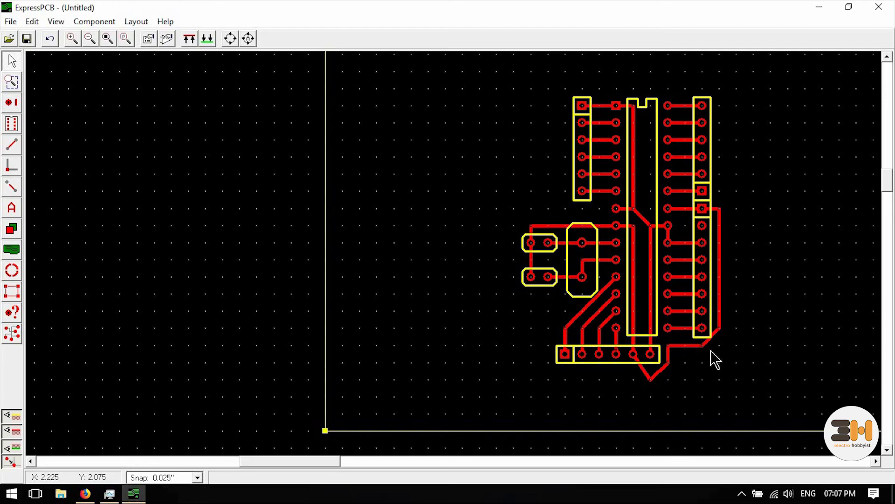
{"action": "scroll", "coordinate": [742, 329], "scroll_direction": "down", "scroll_amount": 2}
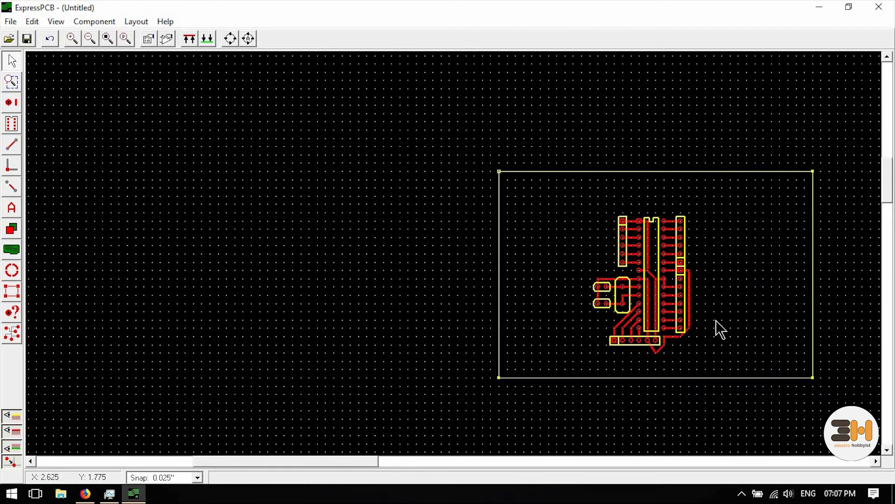
{"action": "scroll", "coordinate": [716, 330], "scroll_direction": "up", "scroll_amount": 2}
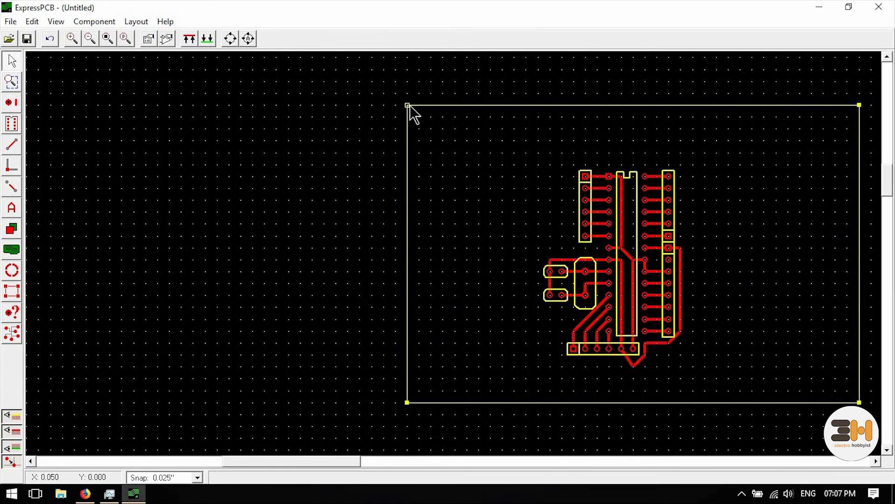
{"action": "left_click_drag", "start_coordinate": [521, 151], "coordinate": [723, 389]}
{"action": "left_click_drag", "start_coordinate": [653, 350], "coordinate": [533, 284]}
{"action": "left_click", "coordinate": [616, 298]}
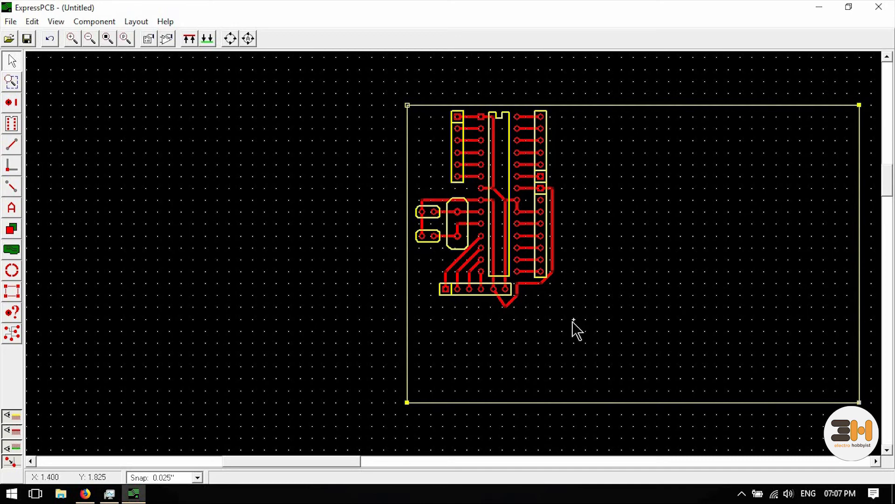
Shrink the board outline around the circuit to about 1.3 by 1.8 inches by repositioning three of its corners.
{"action": "left_click_drag", "start_coordinate": [561, 320], "coordinate": [561, 321]}
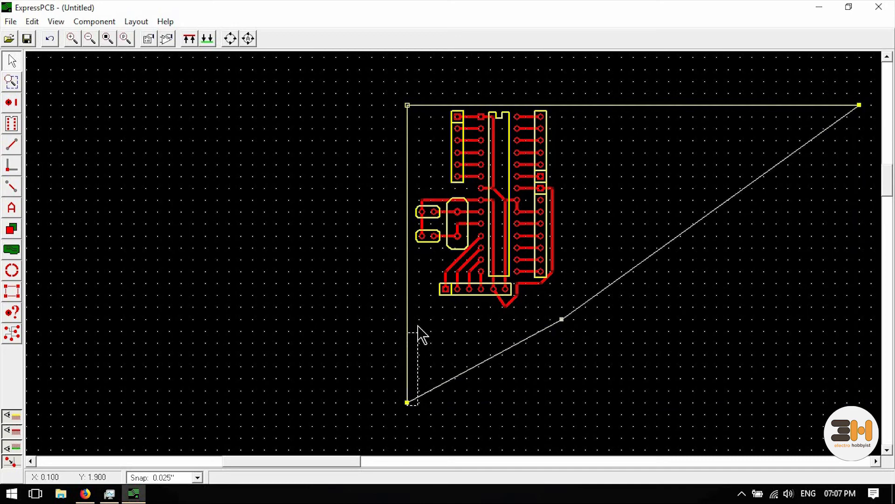
{"action": "mouse_move", "coordinate": [407, 402]}
{"action": "left_mouse_down"}
{"action": "mouse_move", "coordinate": [409, 321]}
{"action": "mouse_move", "coordinate": [408, 405]}
{"action": "left_mouse_up"}
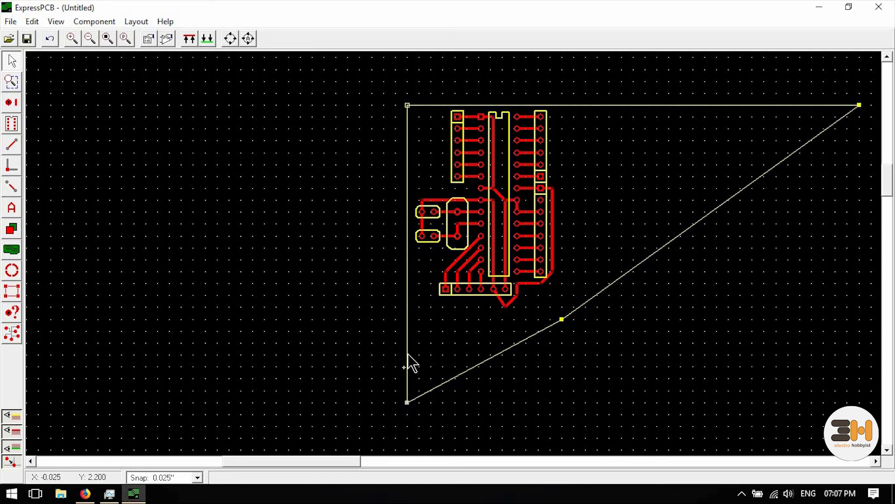
{"action": "left_click_drag", "start_coordinate": [409, 321], "coordinate": [407, 319]}
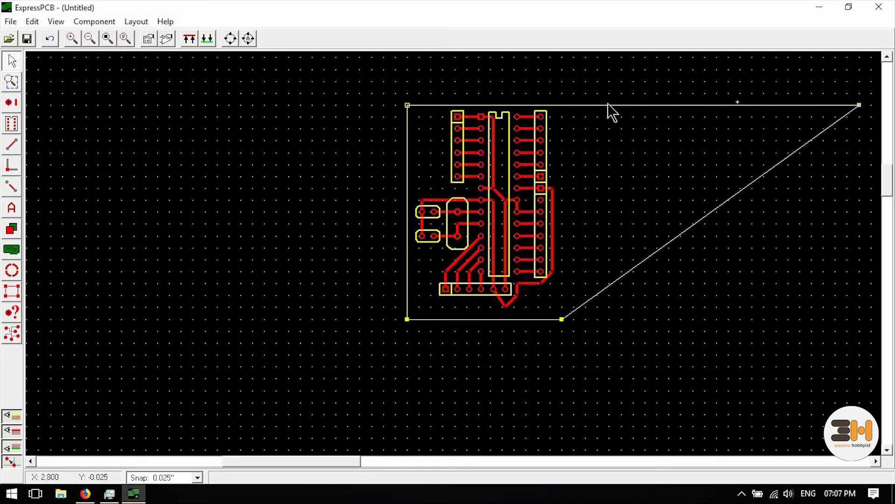
{"action": "left_click_drag", "start_coordinate": [563, 111], "coordinate": [559, 105]}
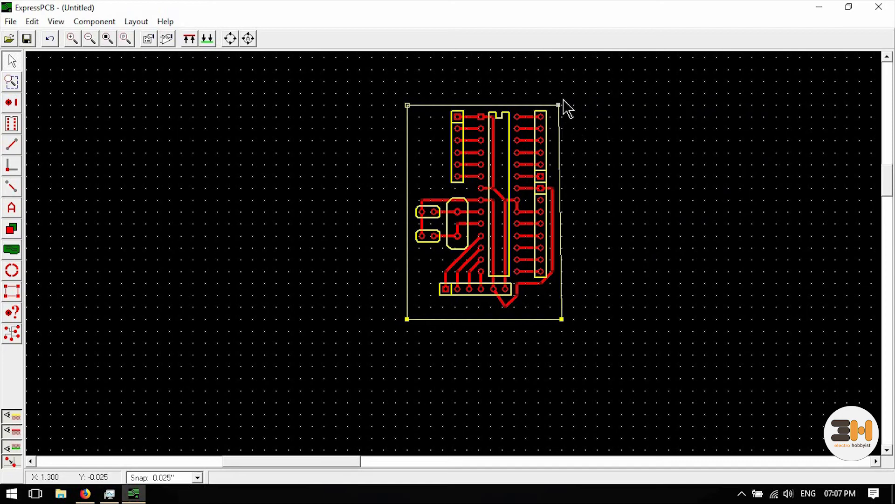
Widen the board outline by moving both right-hand corners outward by two grid dots.
{"action": "scroll", "coordinate": [563, 104], "scroll_direction": "up", "scroll_amount": 1}
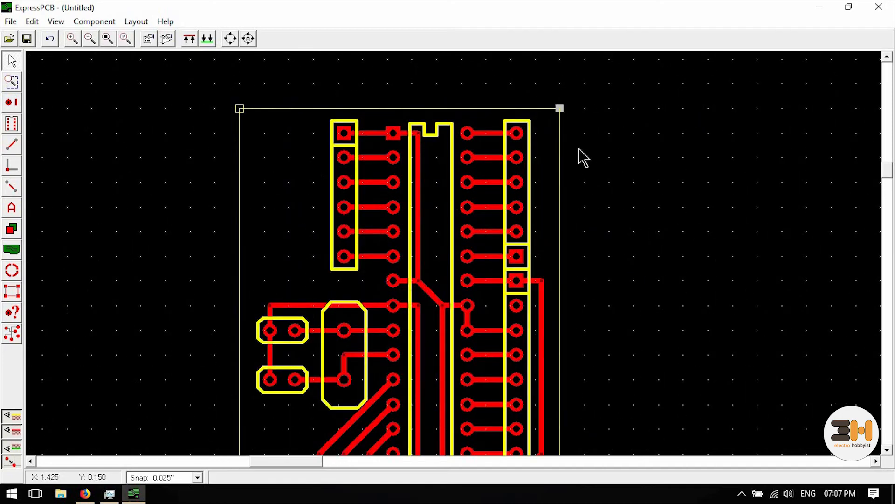
{"action": "scroll", "coordinate": [589, 155], "scroll_direction": "down", "scroll_amount": 2}
{"action": "scroll", "coordinate": [569, 220], "scroll_direction": "up", "scroll_amount": 2}
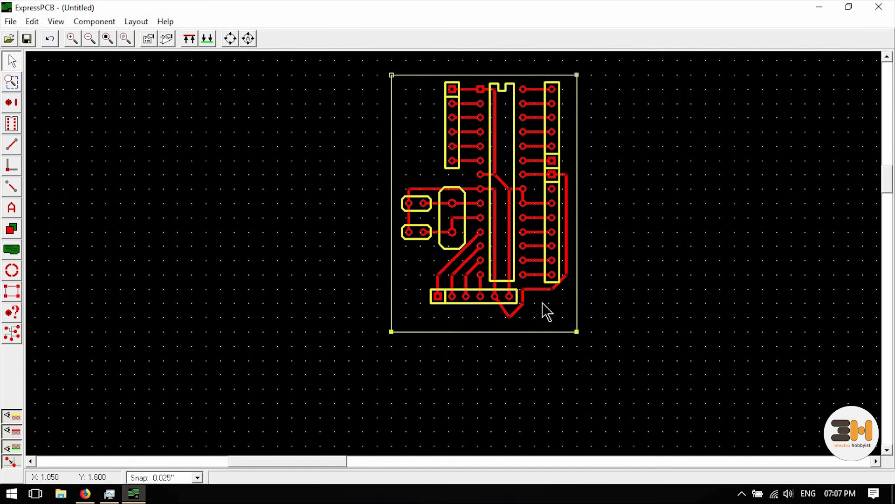
{"action": "mouse_move", "coordinate": [576, 332]}
{"action": "left_mouse_down"}
{"action": "mouse_move", "coordinate": [593, 342]}
{"action": "mouse_move", "coordinate": [592, 331]}
{"action": "left_mouse_up"}
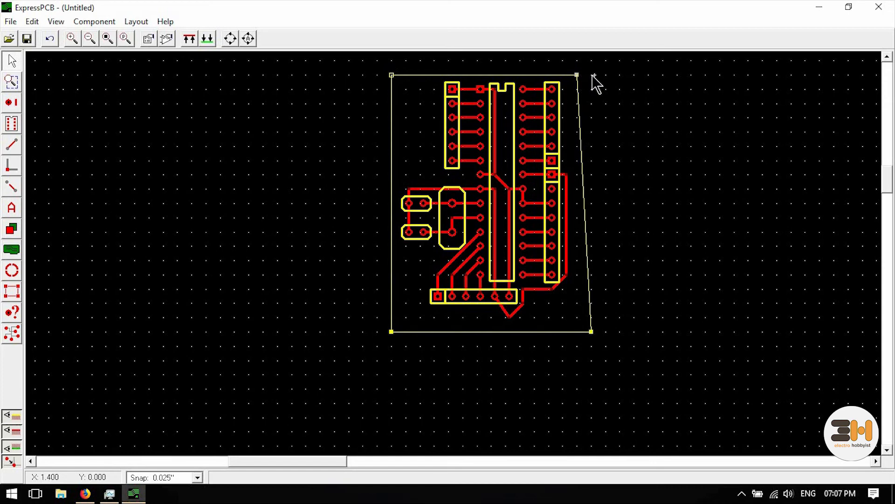
{"action": "left_click_drag", "start_coordinate": [591, 74], "coordinate": [592, 75]}
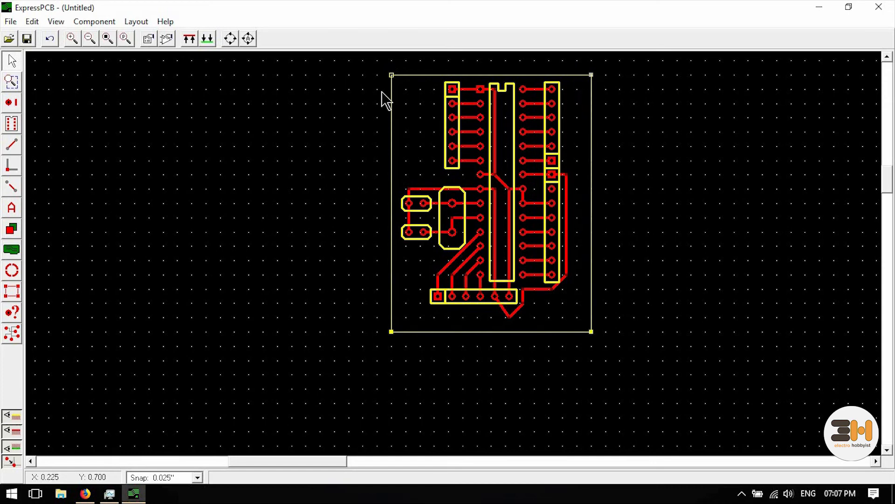
{"action": "left_click", "coordinate": [606, 75]}
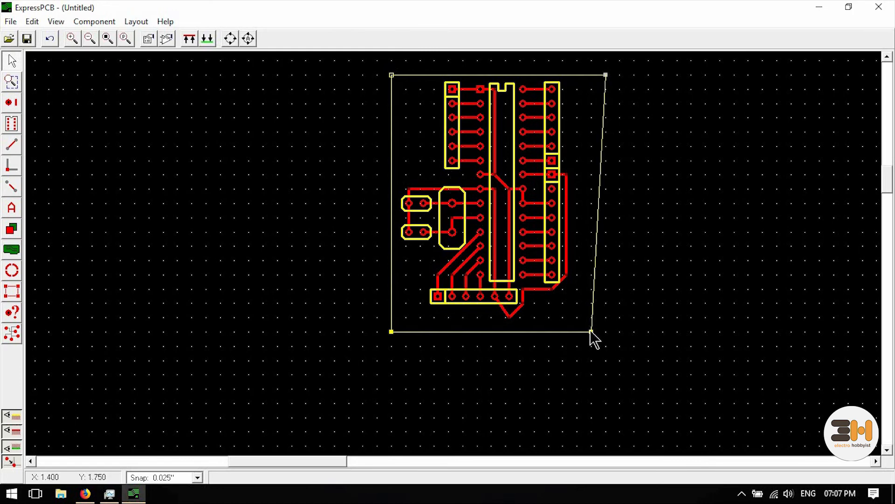
{"action": "left_click", "coordinate": [606, 332]}
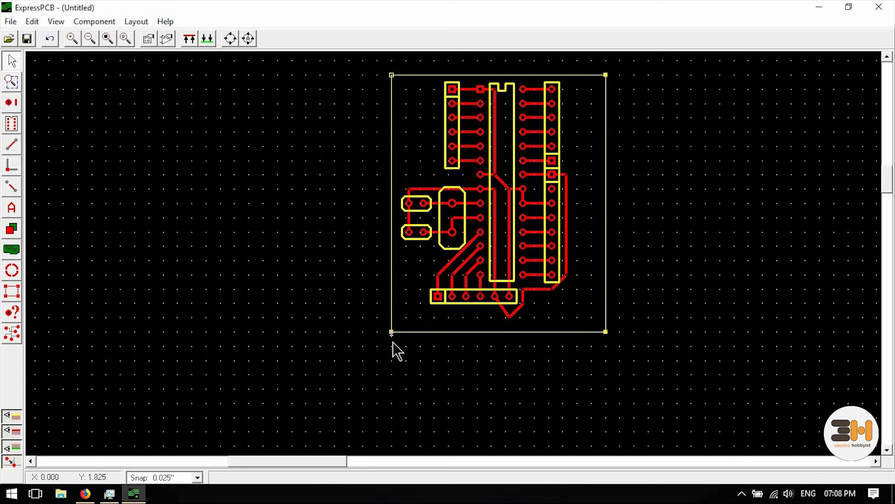
Lower the board outline's bottom edge by two grid dots, and shift the entire circuit down and right to centre it.
{"action": "left_click", "coordinate": [392, 360]}
{"action": "mouse_move", "coordinate": [606, 332]}
{"action": "left_mouse_down"}
{"action": "mouse_move", "coordinate": [606, 365]}
{"action": "mouse_move", "coordinate": [526, 274]}
{"action": "mouse_move", "coordinate": [448, 145]}
{"action": "mouse_move", "coordinate": [404, 100]}
{"action": "mouse_move", "coordinate": [401, 80]}
{"action": "left_mouse_up"}
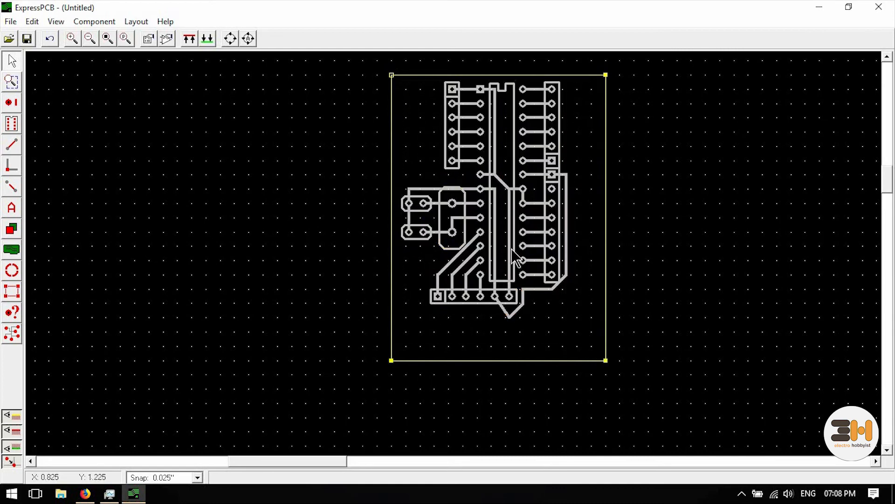
{"action": "left_click_drag", "start_coordinate": [516, 258], "coordinate": [527, 272]}
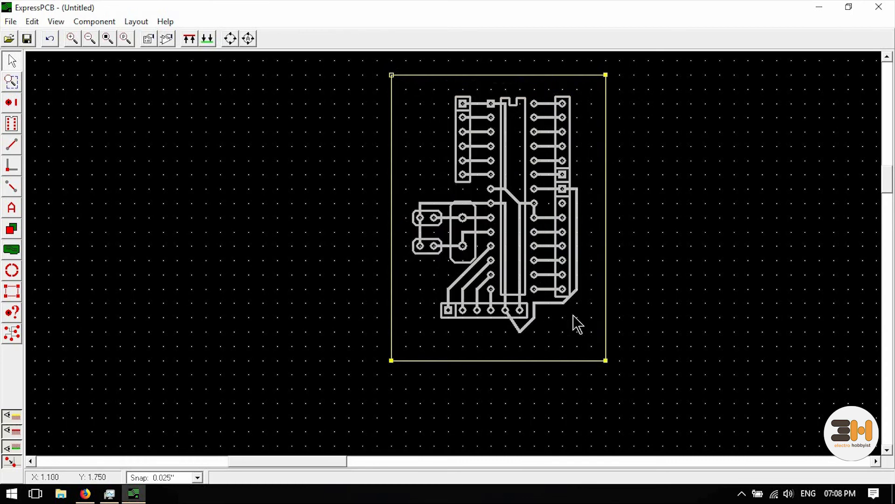
{"action": "left_click", "coordinate": [614, 333]}
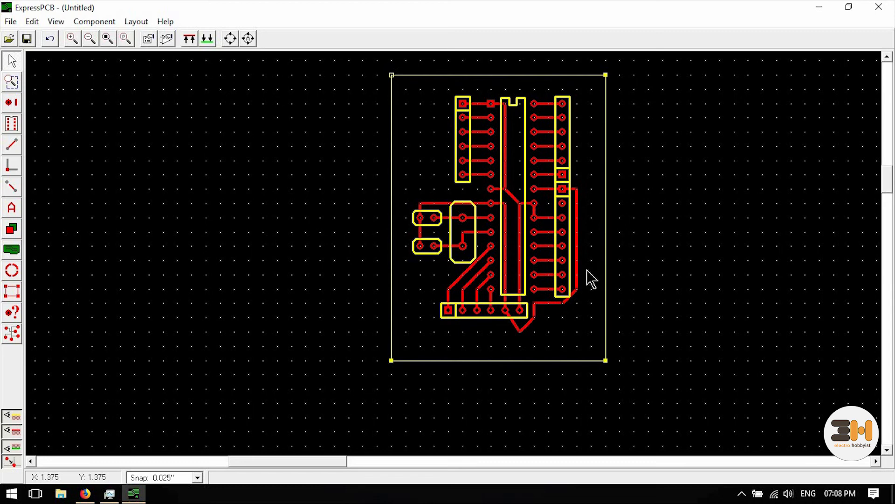
Save the PCB layout in the Documents folder as arduinoUno.
{"action": "left_click", "coordinate": [10, 22]}
{"action": "left_click", "coordinate": [32, 65]}
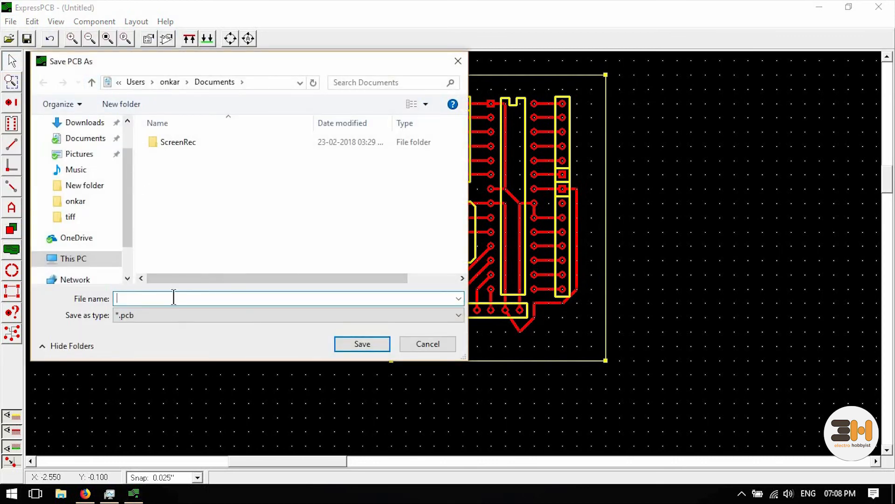
{"action": "type", "text": "arduinoUno"}
{"action": "left_click", "coordinate": [351, 344]}
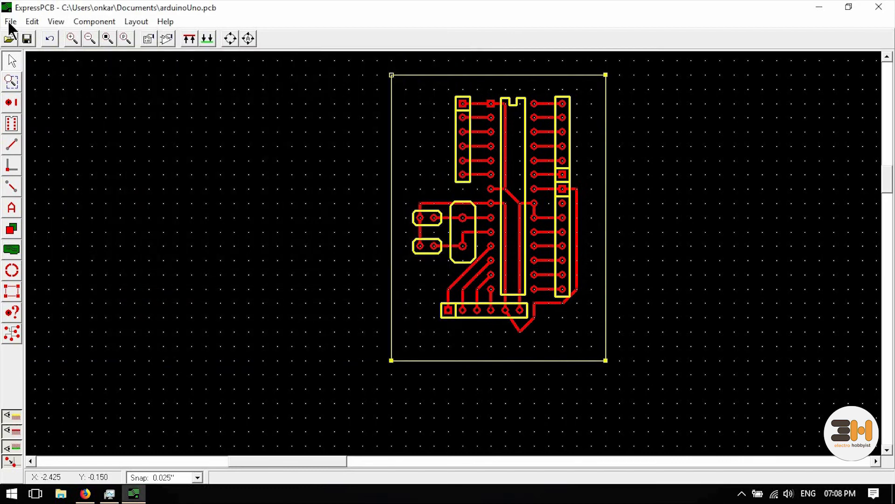
Print the layout with the top copper layer enabled.
{"action": "left_click", "coordinate": [9, 22]}
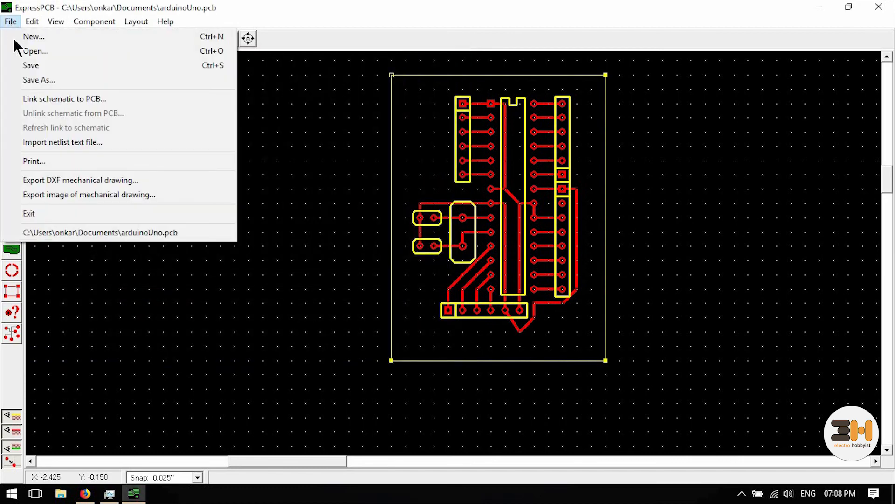
{"action": "left_click", "coordinate": [54, 160]}
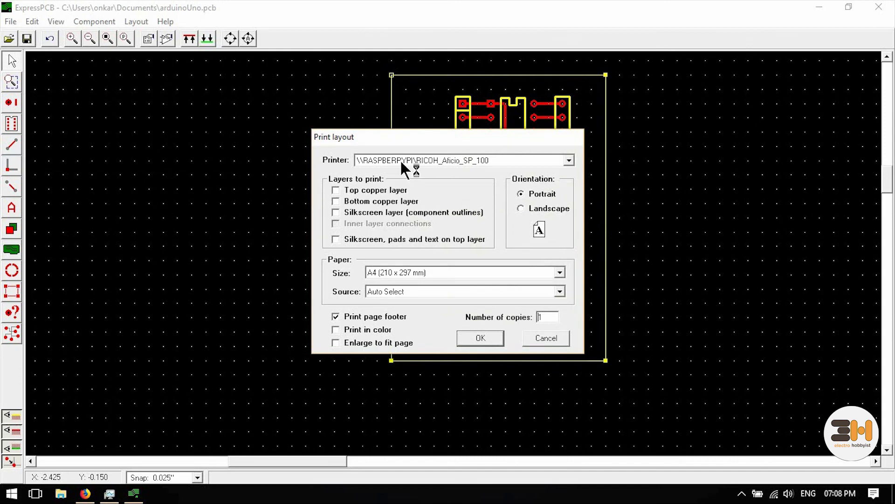
{"action": "left_click_drag", "start_coordinate": [405, 142], "coordinate": [193, 133]}
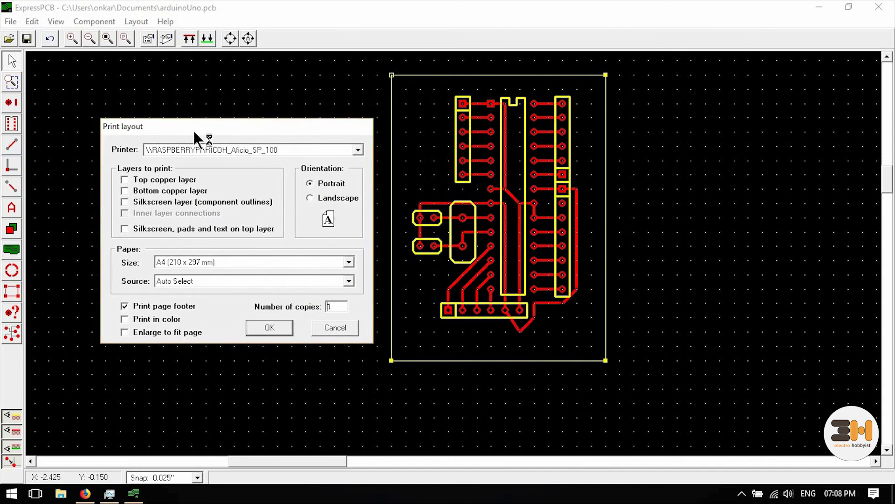
{"action": "left_click", "coordinate": [125, 180]}
{"action": "left_click", "coordinate": [274, 327]}
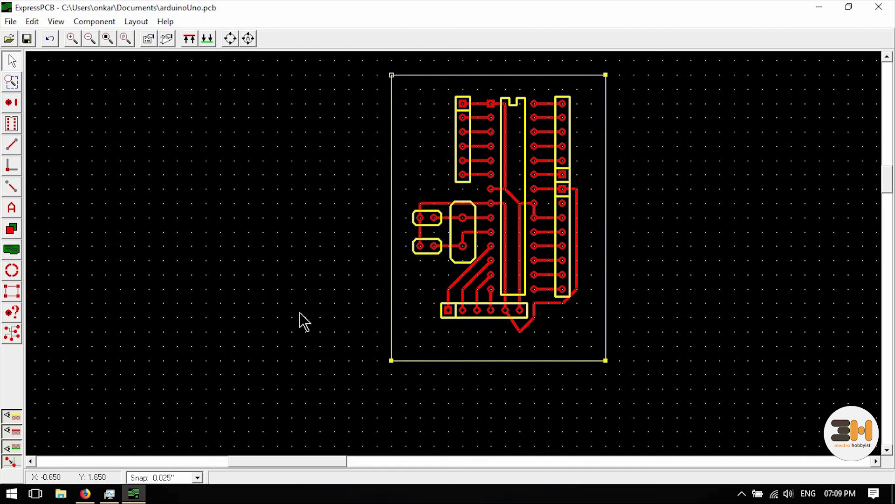
Set up a new print of the layout with Microsoft Print to PDF as the printer and A4 as the paper size.
{"action": "left_click", "coordinate": [10, 22]}
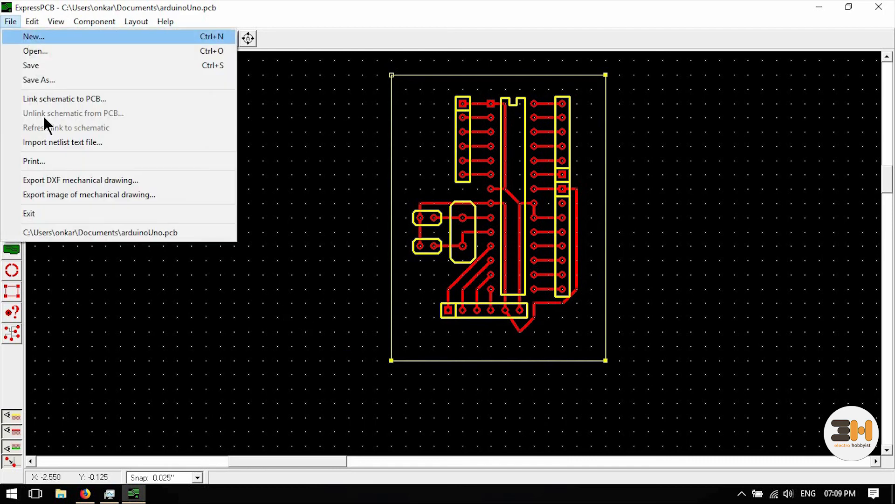
{"action": "left_click", "coordinate": [64, 161]}
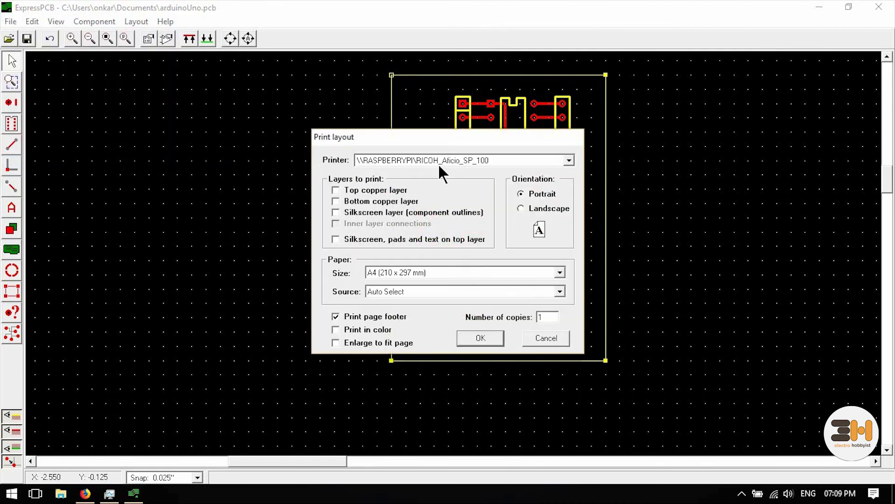
{"action": "left_click_drag", "start_coordinate": [415, 145], "coordinate": [186, 104]}
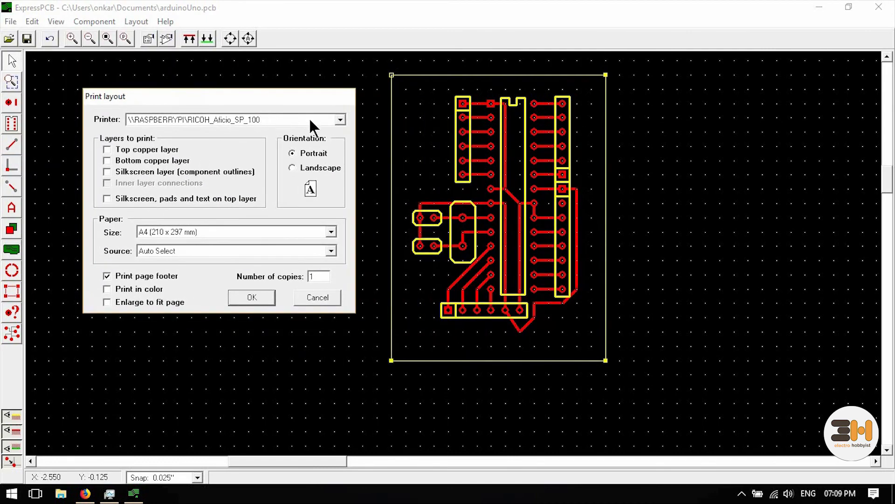
{"action": "left_click", "coordinate": [339, 120]}
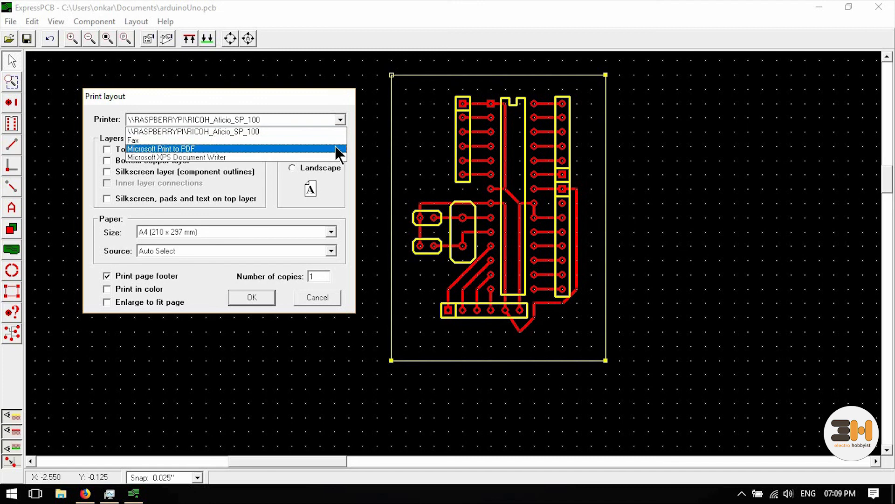
{"action": "left_click", "coordinate": [337, 148]}
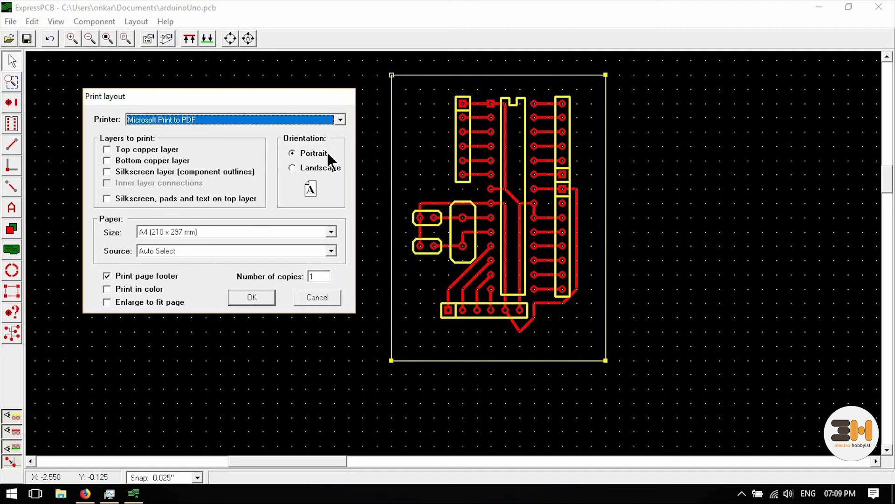
{"action": "left_click", "coordinate": [330, 232]}
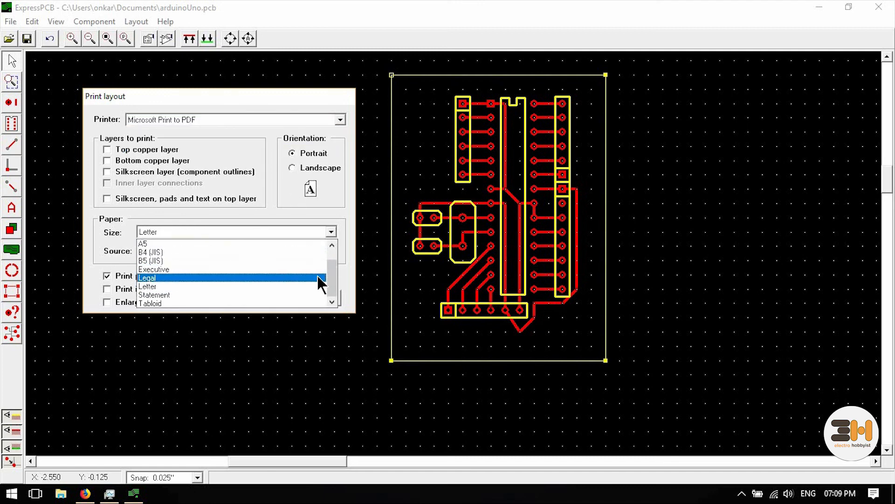
{"action": "scroll", "coordinate": [320, 283], "scroll_direction": "up", "scroll_amount": 2}
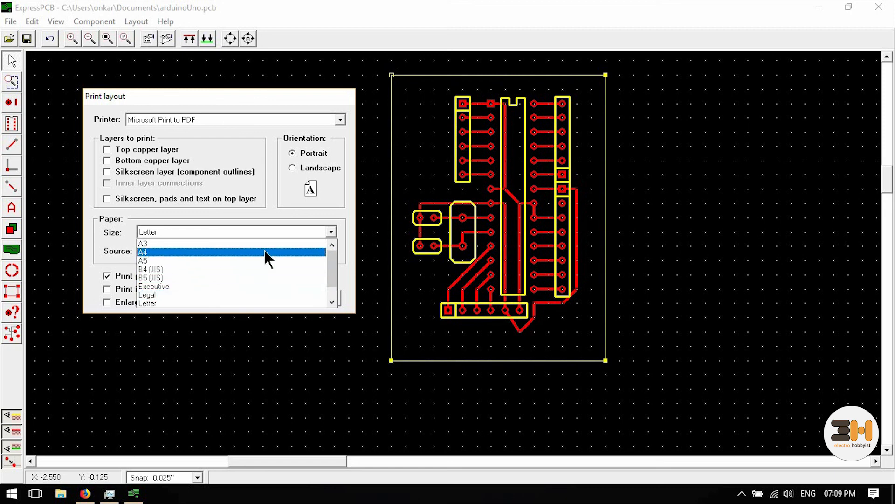
{"action": "left_click", "coordinate": [266, 255]}
Print the top copper layer to a PDF file named pcbLayout in the Documents folder.
{"action": "left_click", "coordinate": [107, 149]}
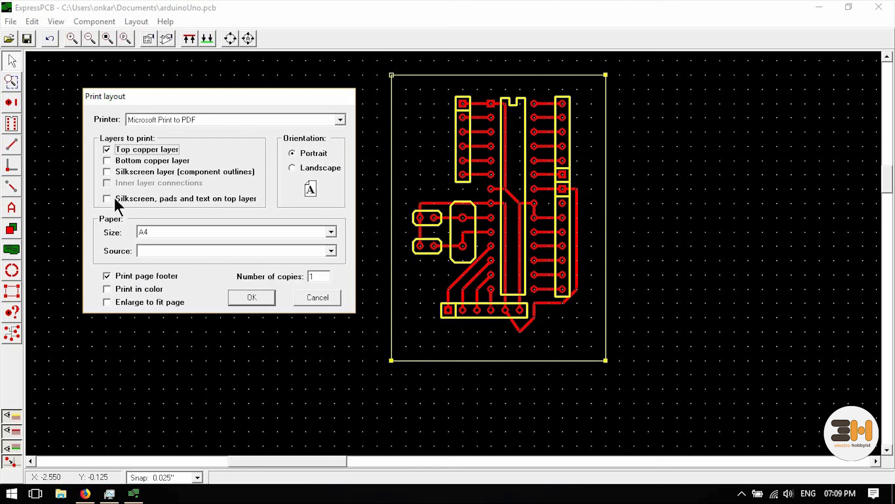
{"action": "left_click", "coordinate": [246, 297]}
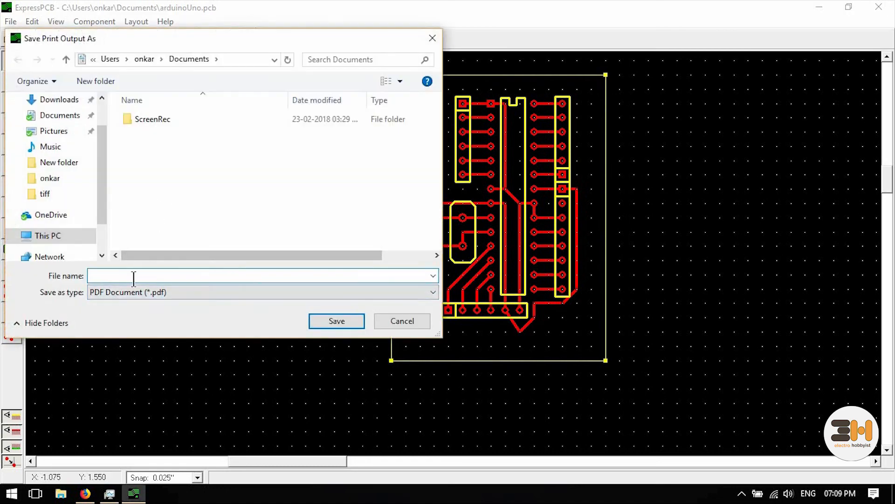
{"action": "type", "text": "p"}
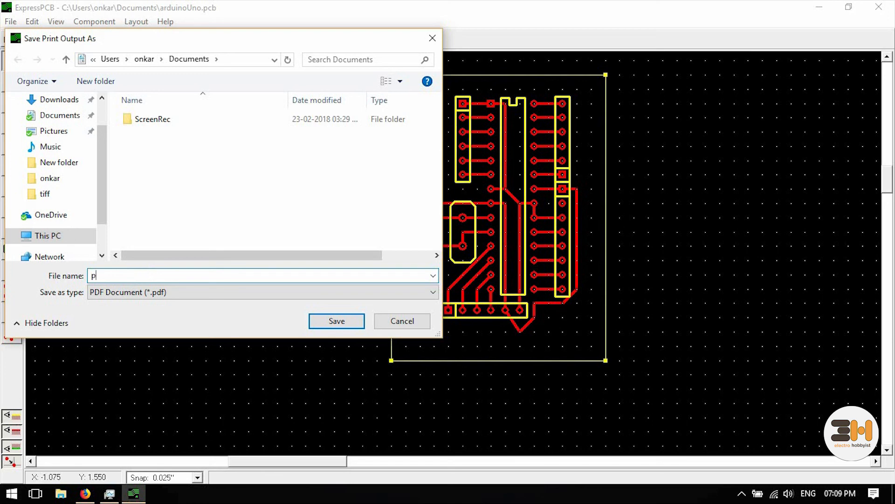
{"action": "type", "text": "cbLayout"}
{"action": "key", "text": "Return"}
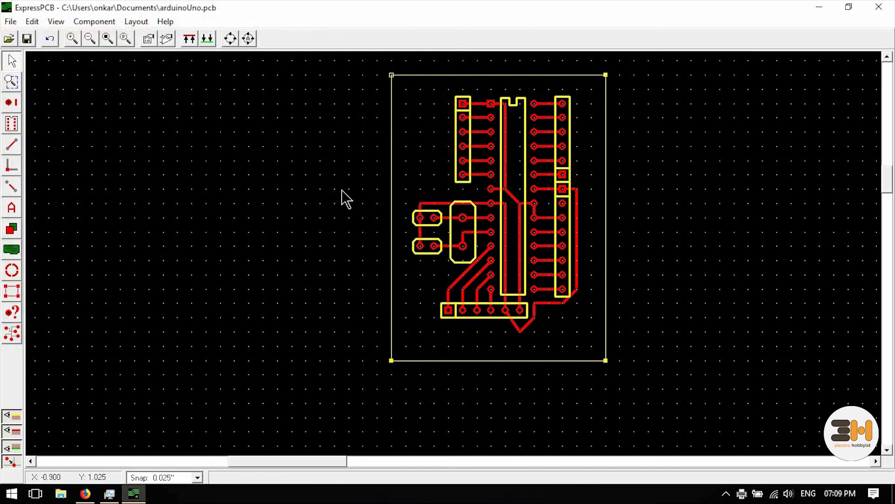